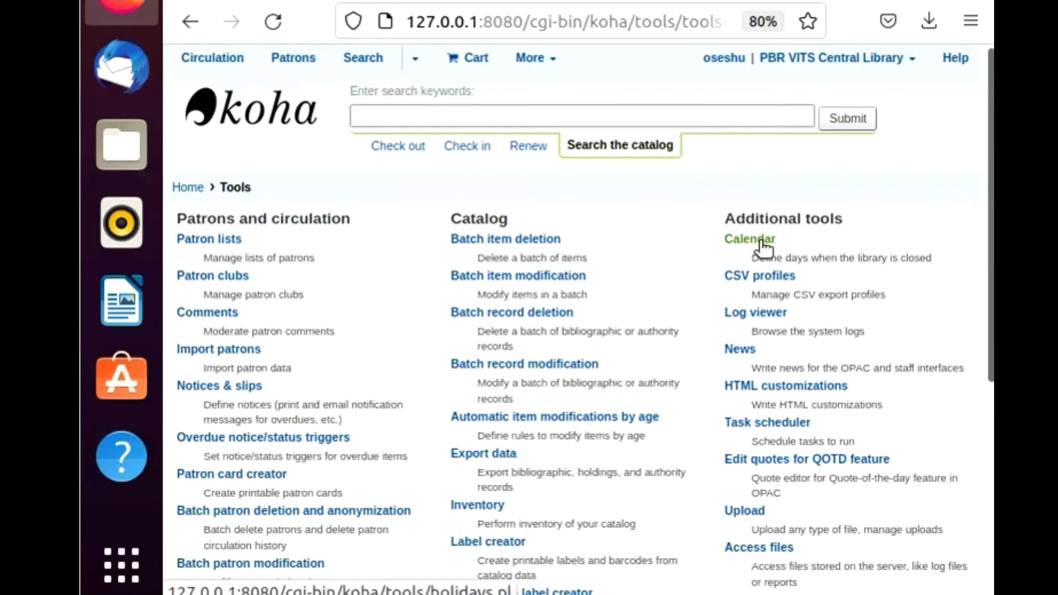
Step: Open the holiday calendar tool for PBR VITS Central Library and look over its April 2022 calendar, hints and colour key
click(737, 248)
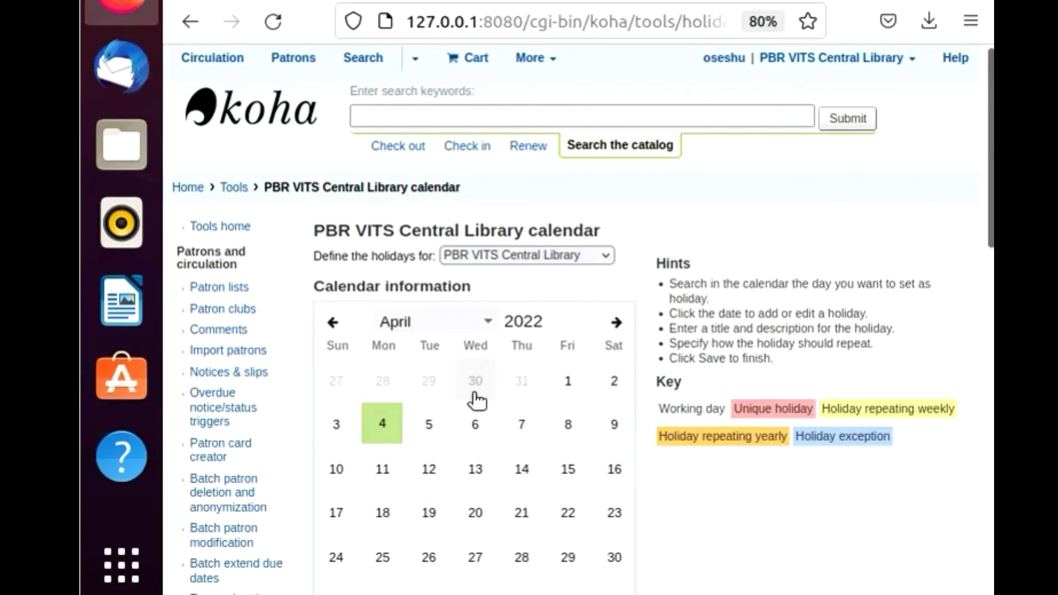
scroll(512, 394, down, 2)
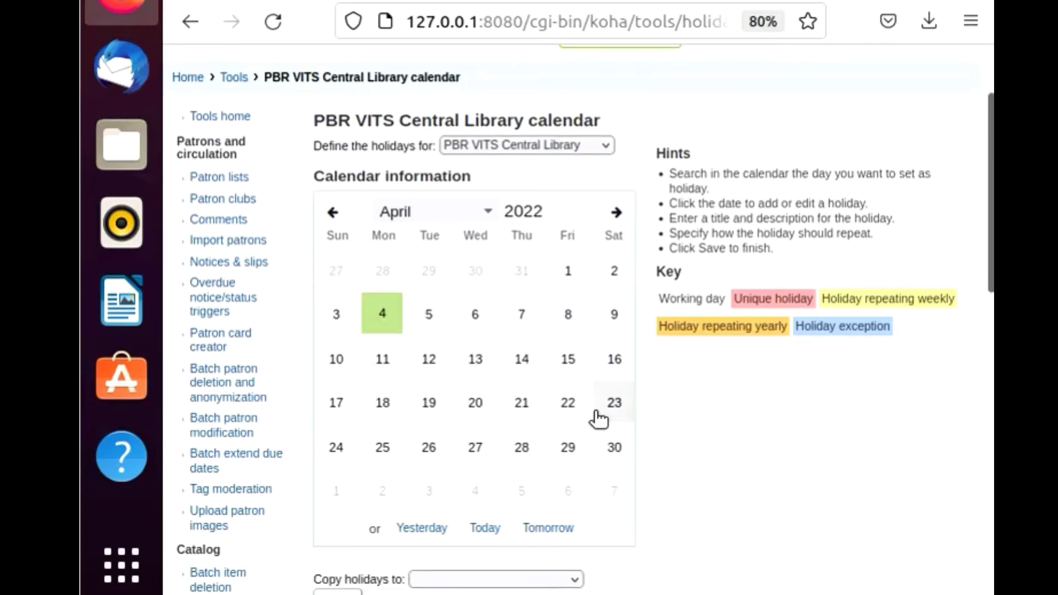
scroll(599, 418, down, 2)
scroll(599, 419, down, 2)
scroll(592, 421, up, 2)
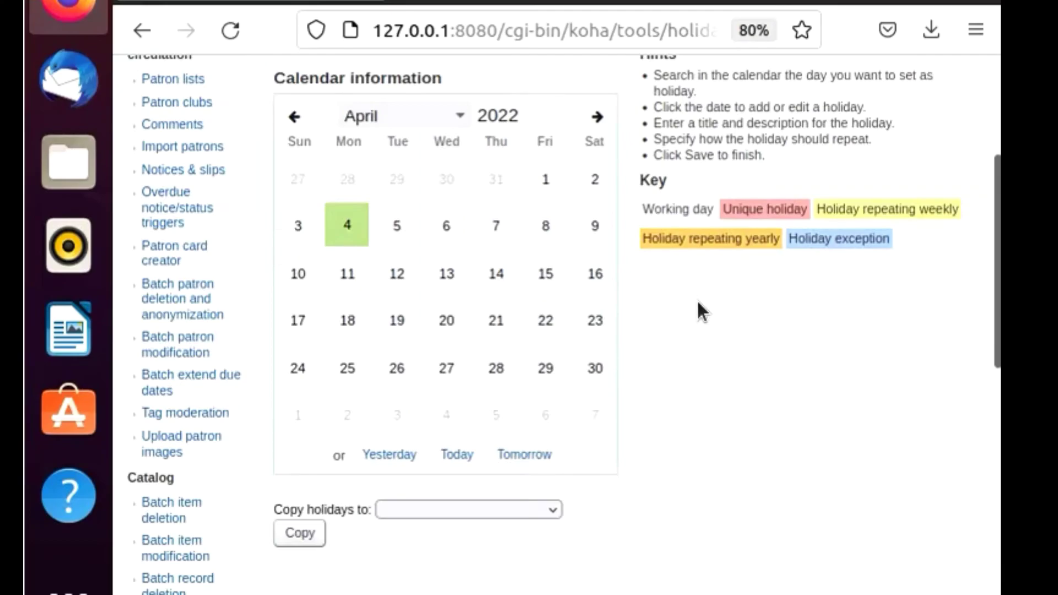
scroll(588, 446, up, 2)
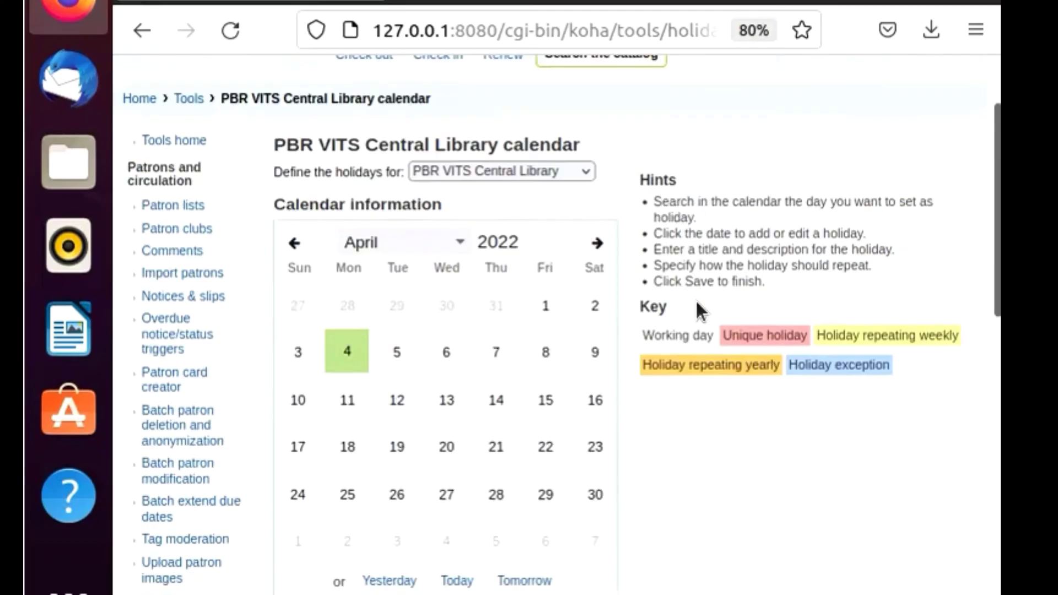
Step: Start a new holiday on April 5, 2022 and set its end date to 04/05/2022
click(398, 466)
scroll(485, 444, down, 2)
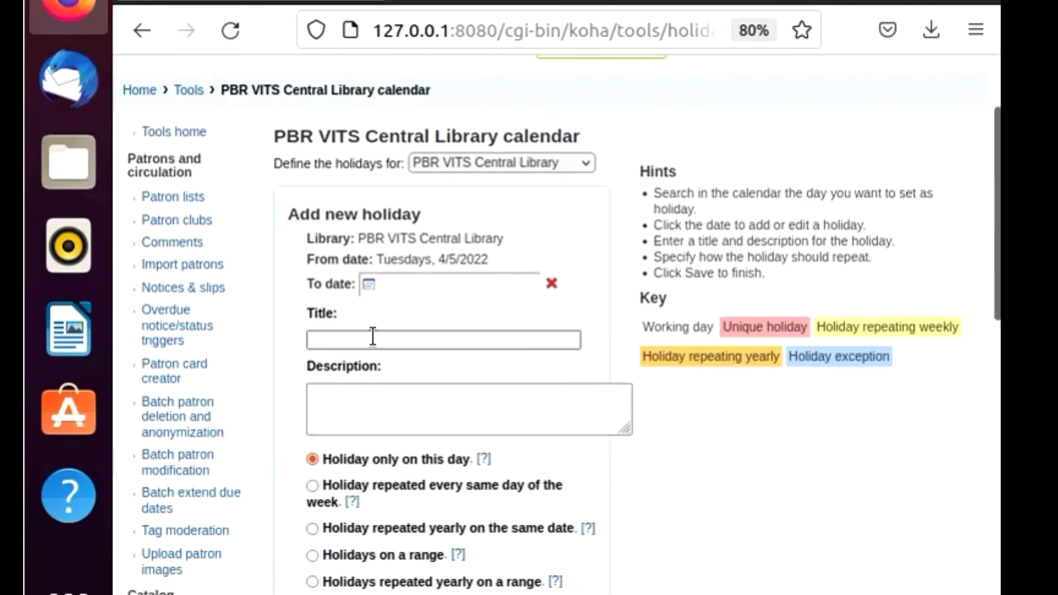
click(390, 284)
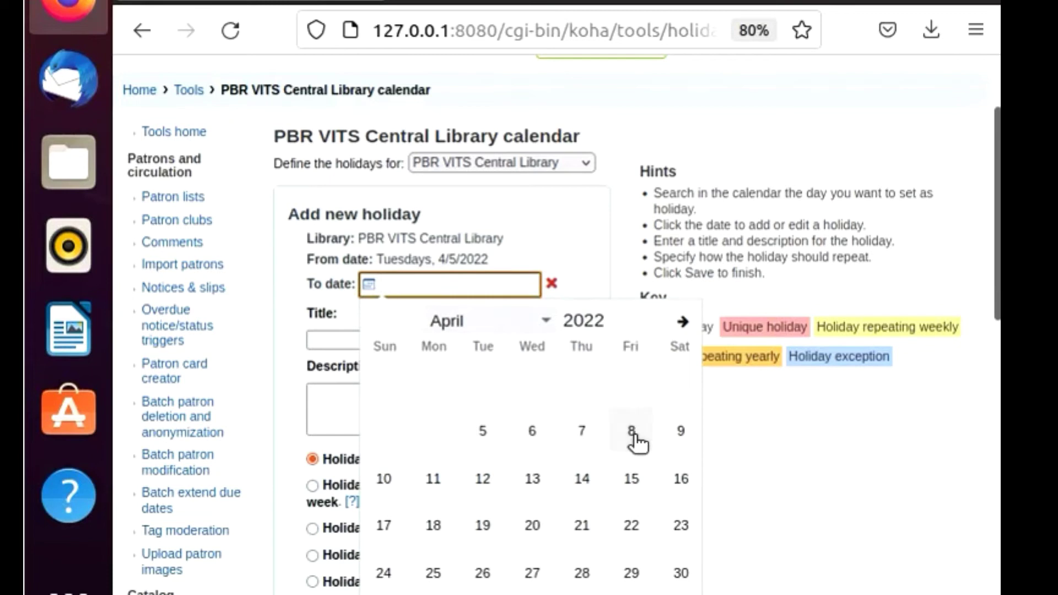
click(483, 439)
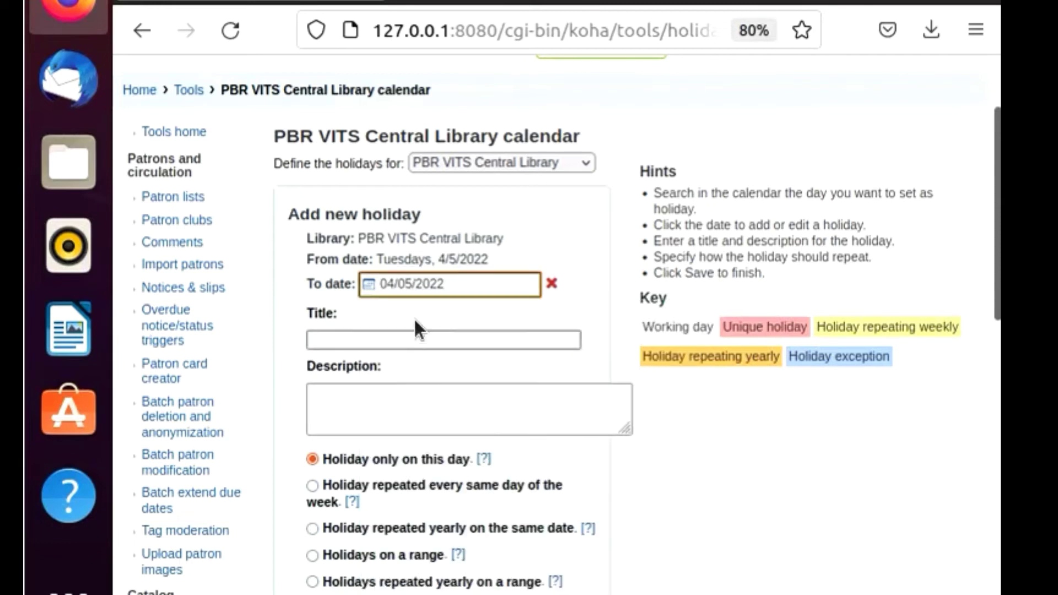
Step: Title the new holiday "Babu Jagjeevan Ram Jayanthi"
scroll(474, 338, down, 4)
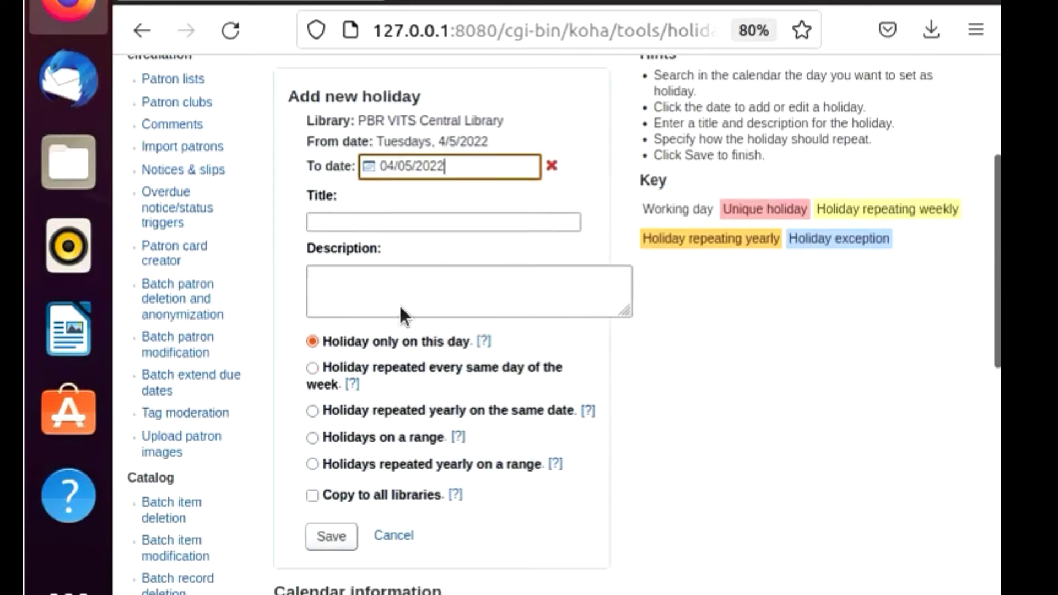
click(382, 222)
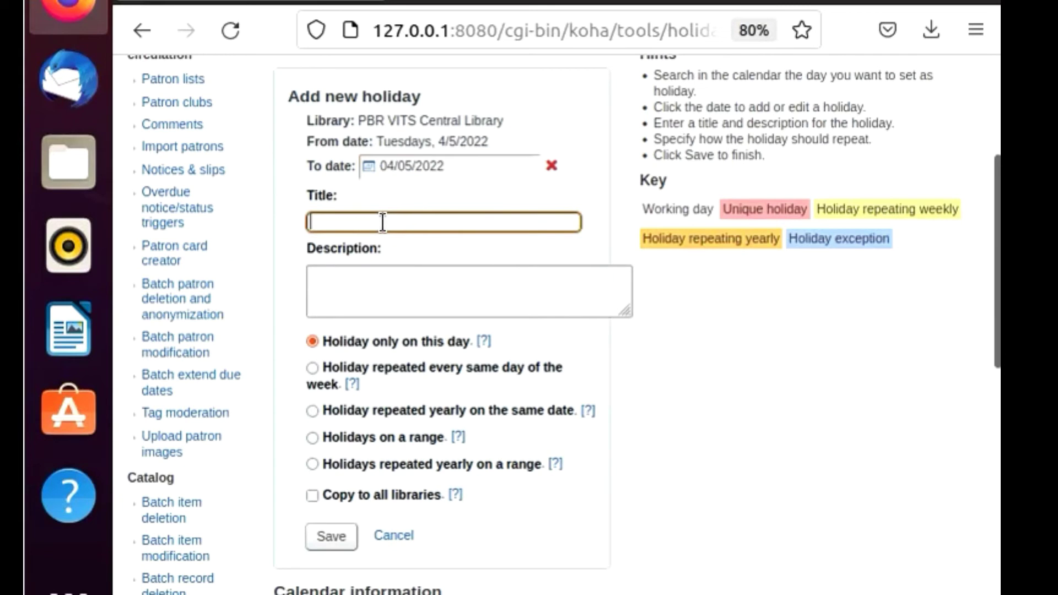
text(Jagjeevan Ram Jayanthi)
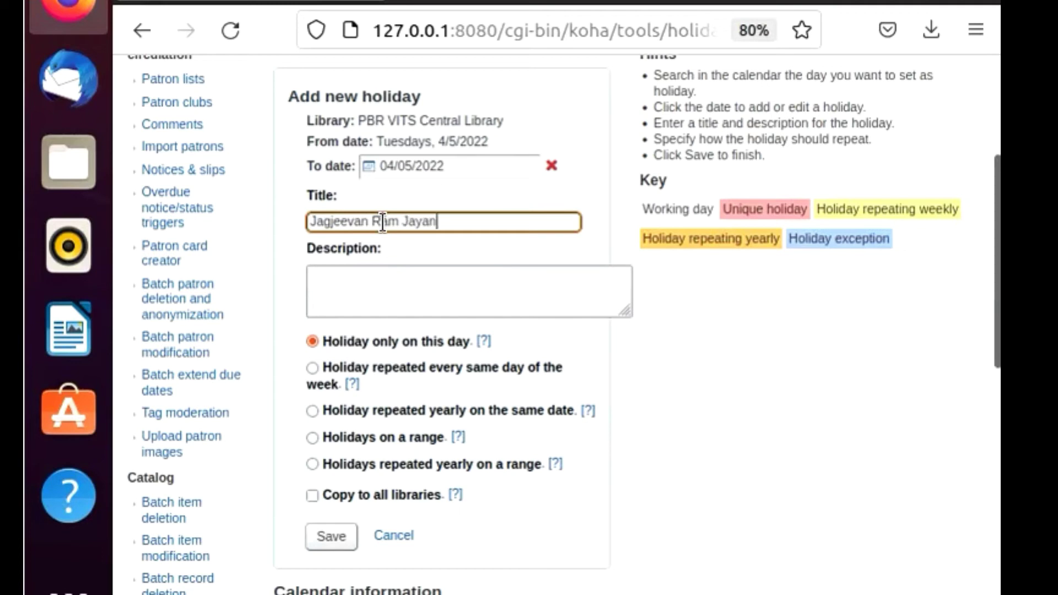
click(310, 224)
text(Babu)
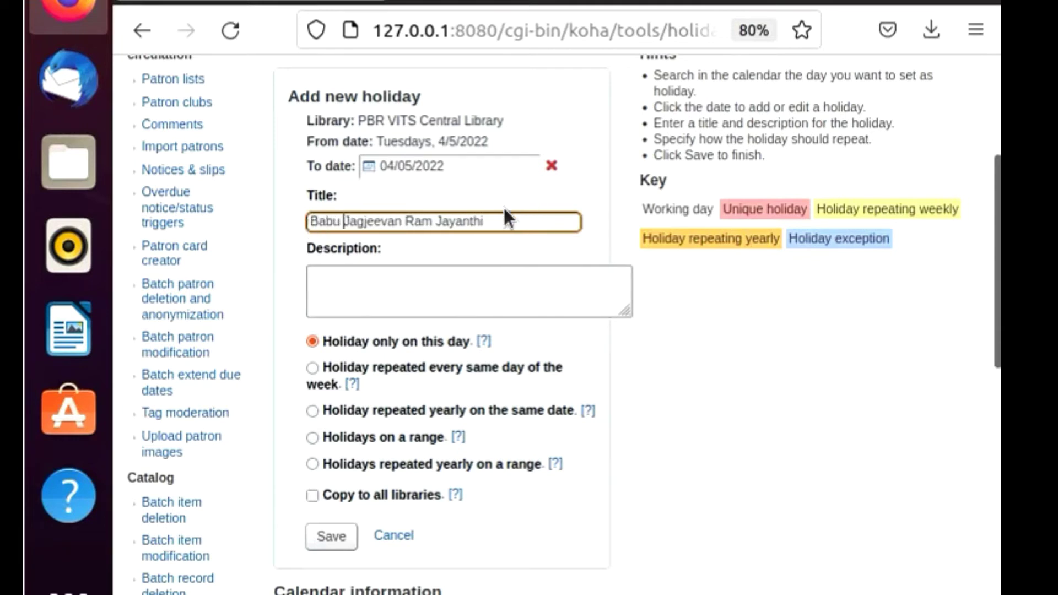
Step: Copy the title "Babu Jagjeevan Ram Jayanthi" into the holiday's description
drag(499, 218, 301, 220)
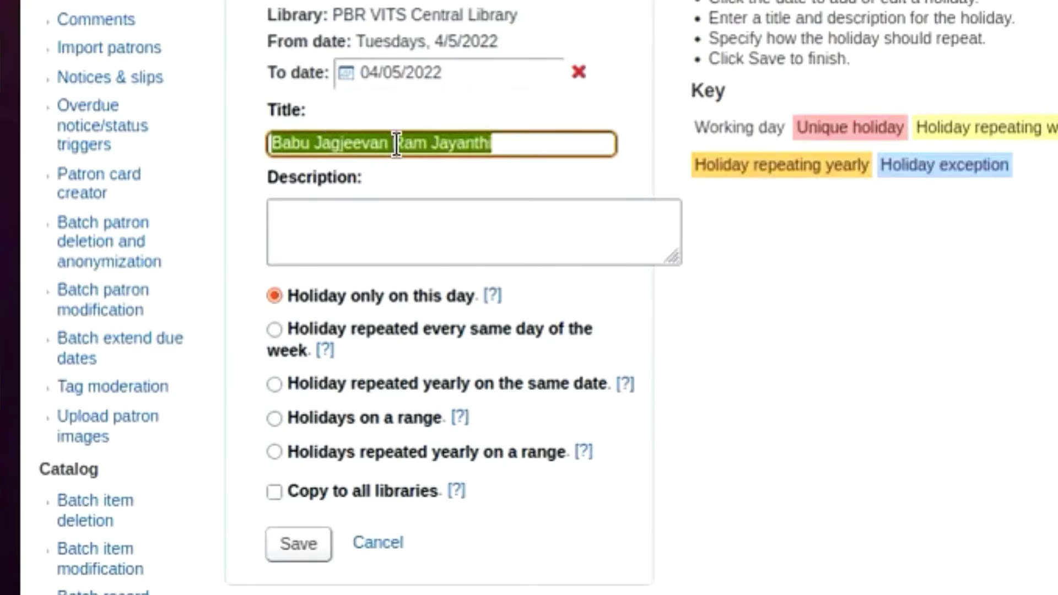
right_click(410, 220)
click(478, 296)
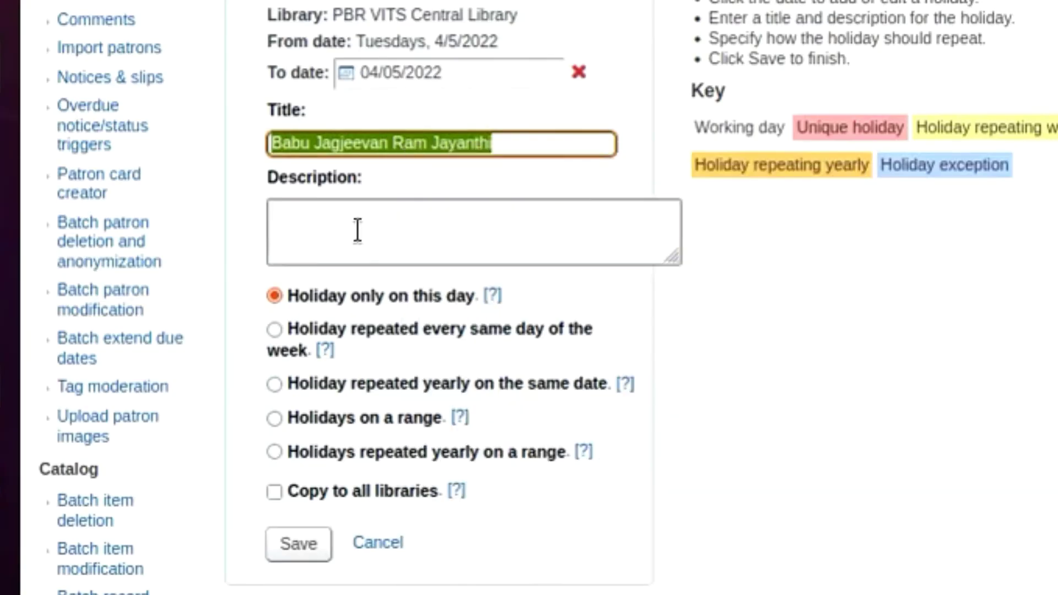
click(357, 230)
key(ctrl+v)
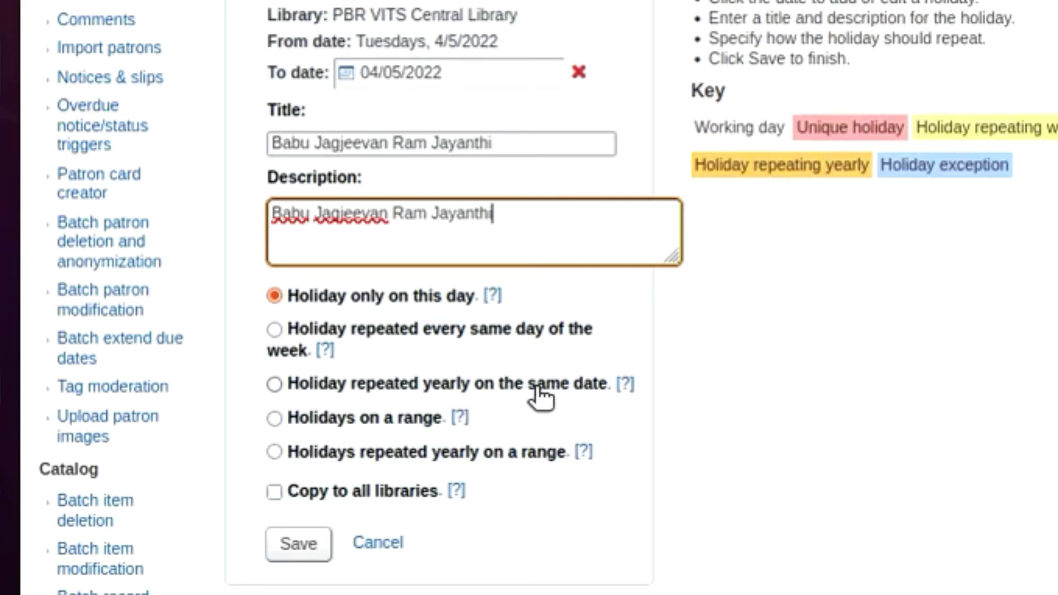
Step: Make the April 5 holiday repeat yearly on the same date and save it
click(274, 384)
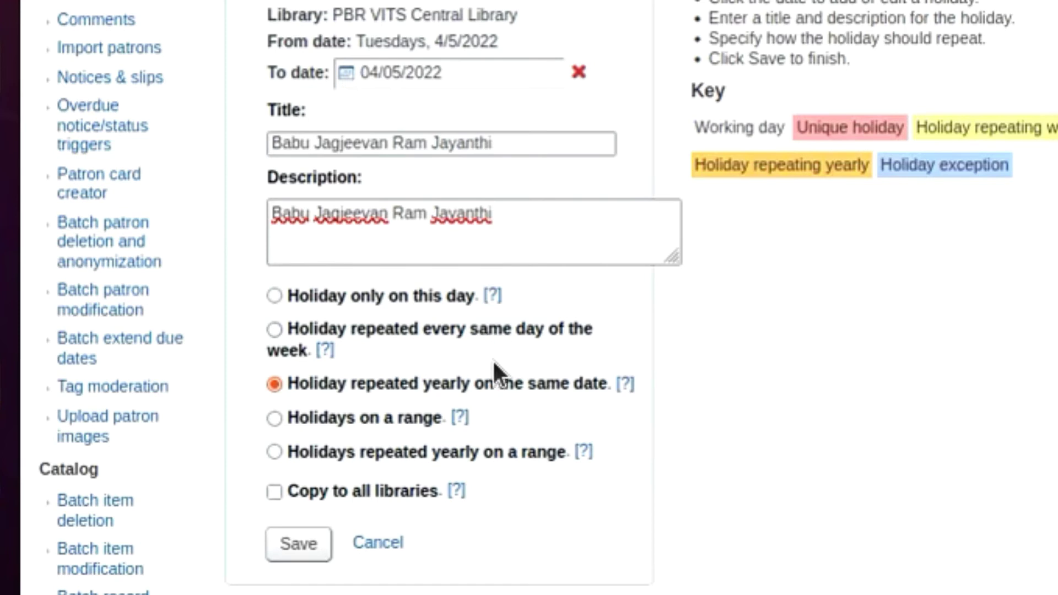
scroll(488, 359, down, 5)
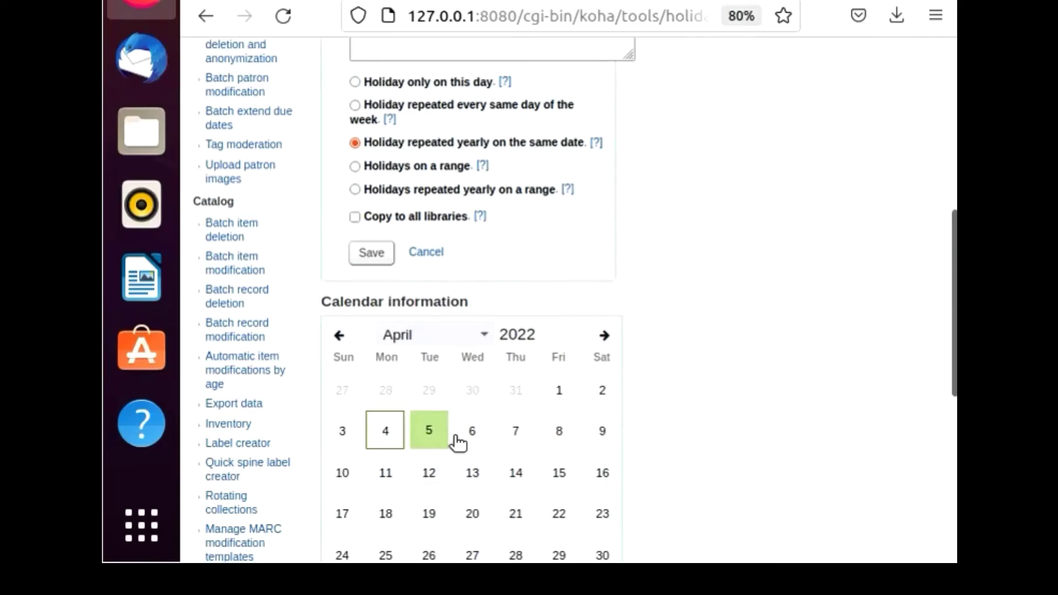
scroll(733, 179, up, 2)
scroll(731, 175, up, 1)
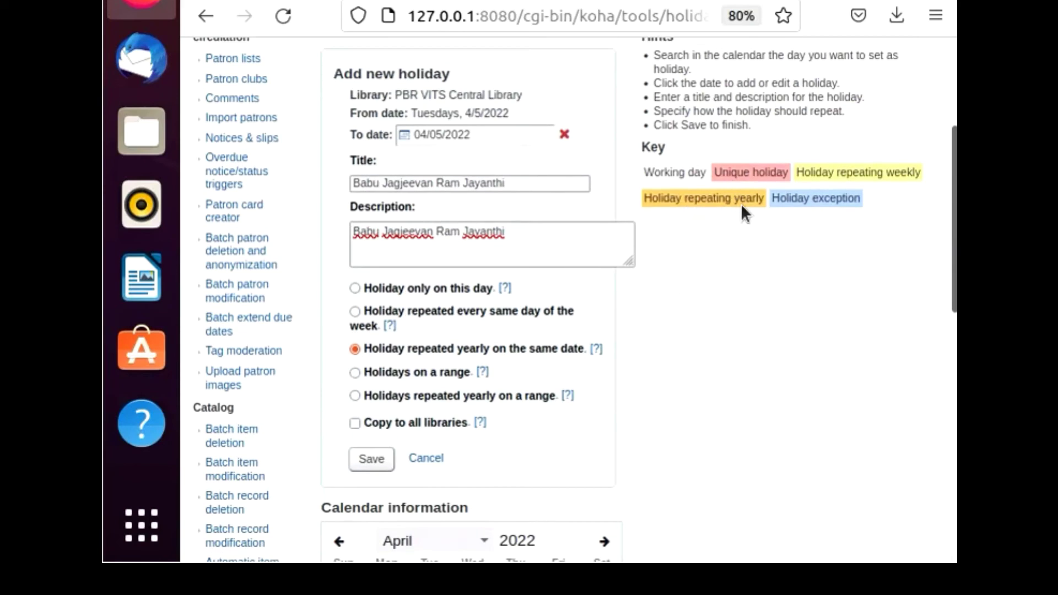
scroll(749, 207, down, 3)
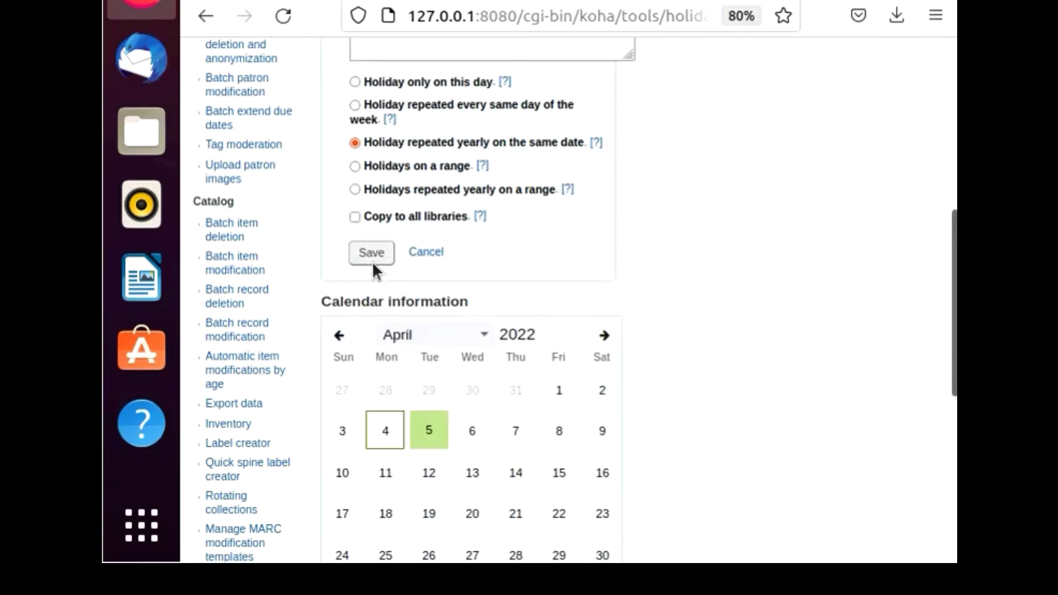
click(368, 256)
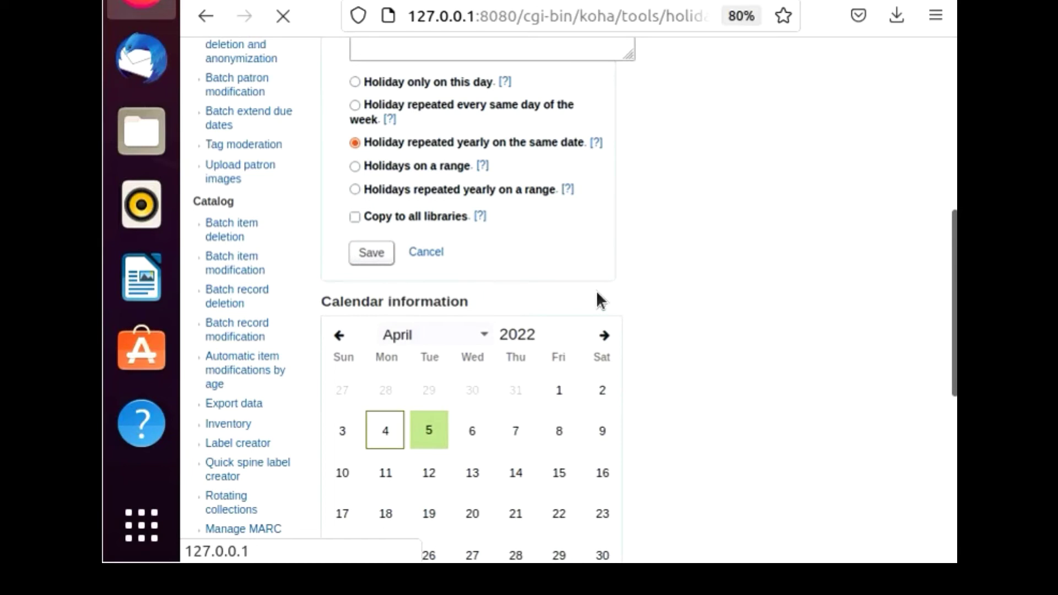
scroll(594, 290, up, 2)
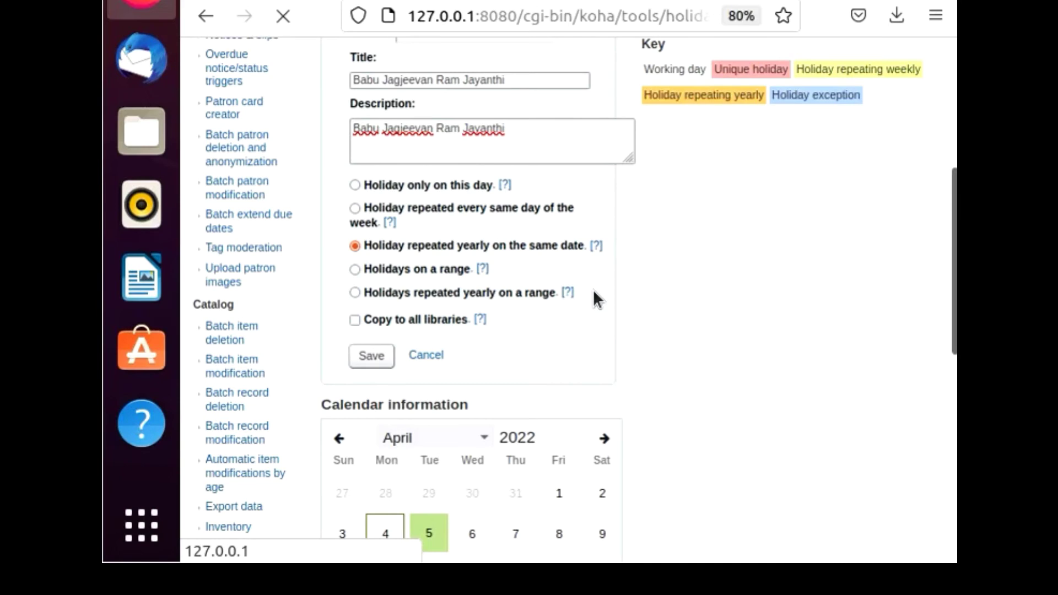
scroll(593, 289, up, 2)
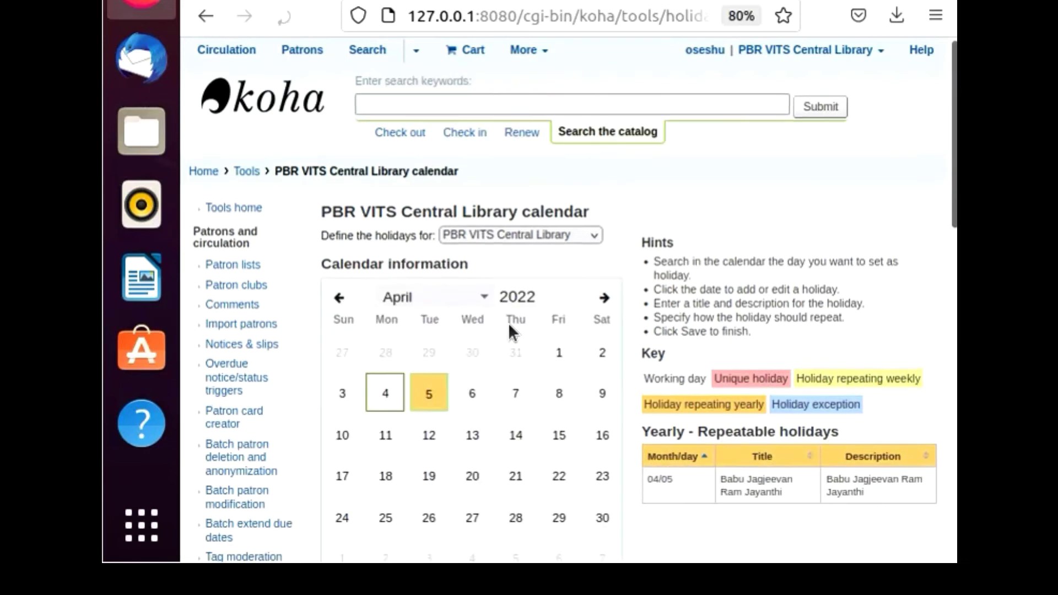
Step: Start a new holiday on Sunday, April 10, 2022 and set its end date to 04/10/2022
scroll(508, 323, down, 4)
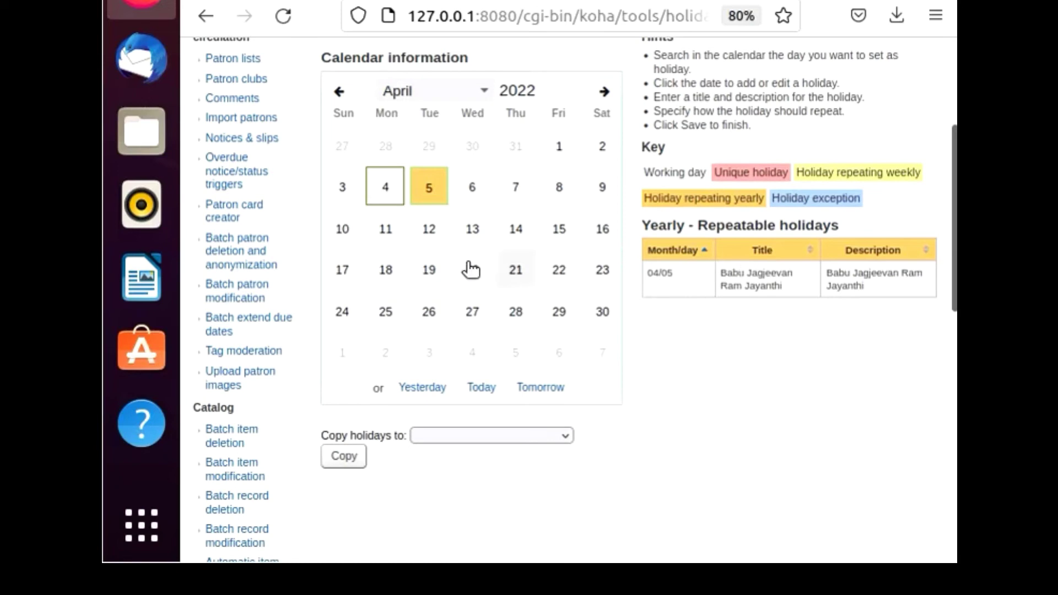
click(343, 232)
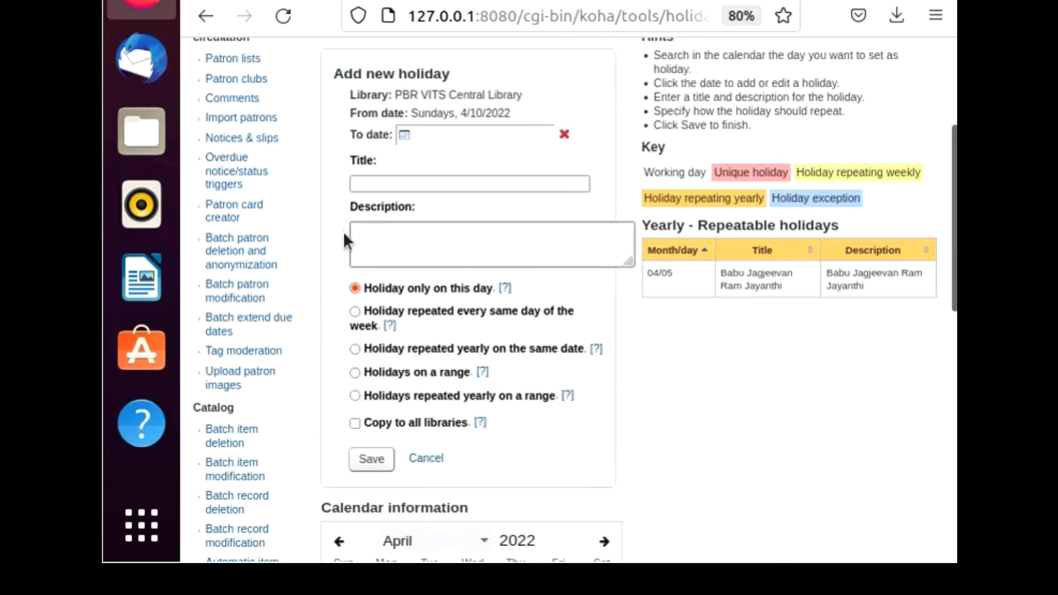
click(419, 136)
click(417, 307)
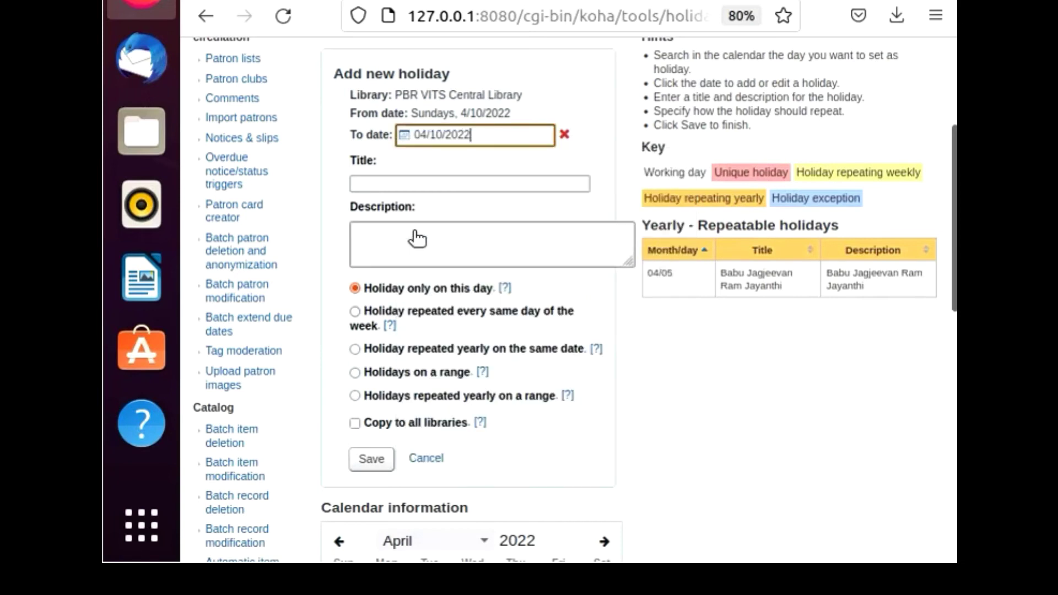
Step: Title the April 10 holiday "Sri Rama Navami" and copy the same text into its description
click(407, 187)
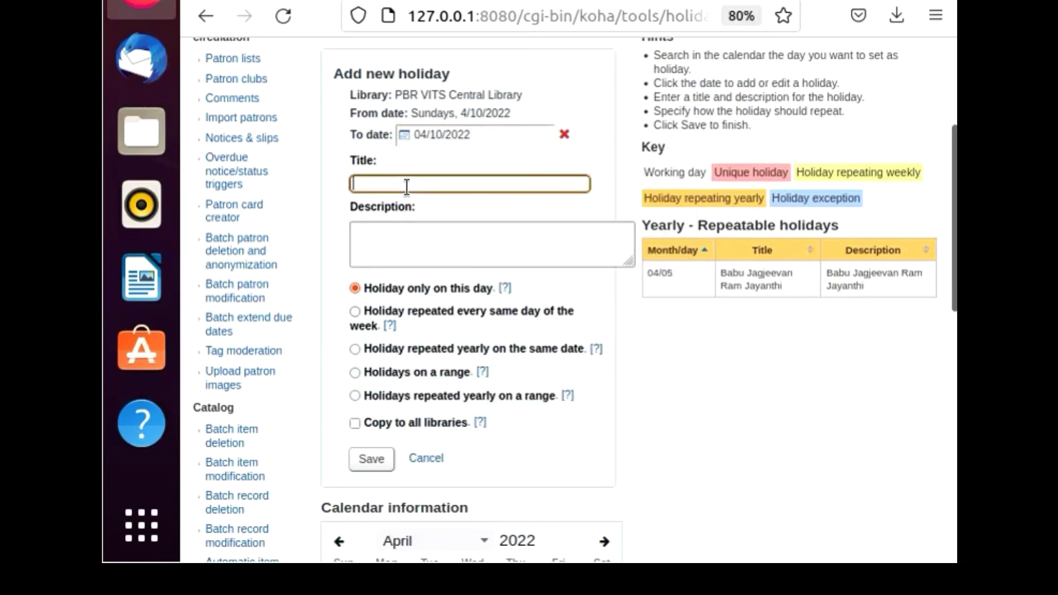
text(Sri Rama navami)
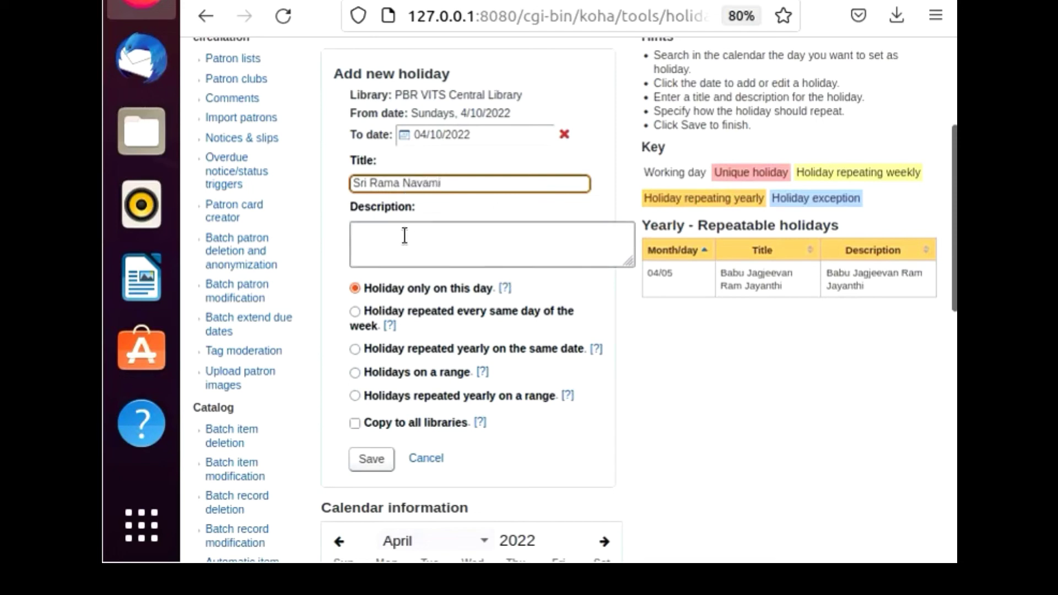
drag(457, 183, 313, 180)
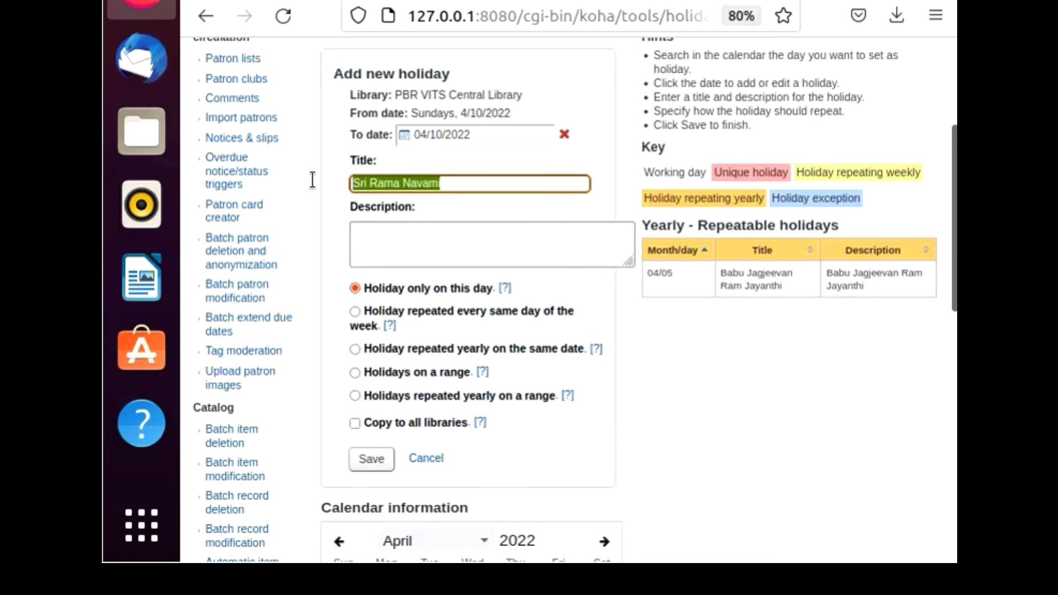
right_click(375, 186)
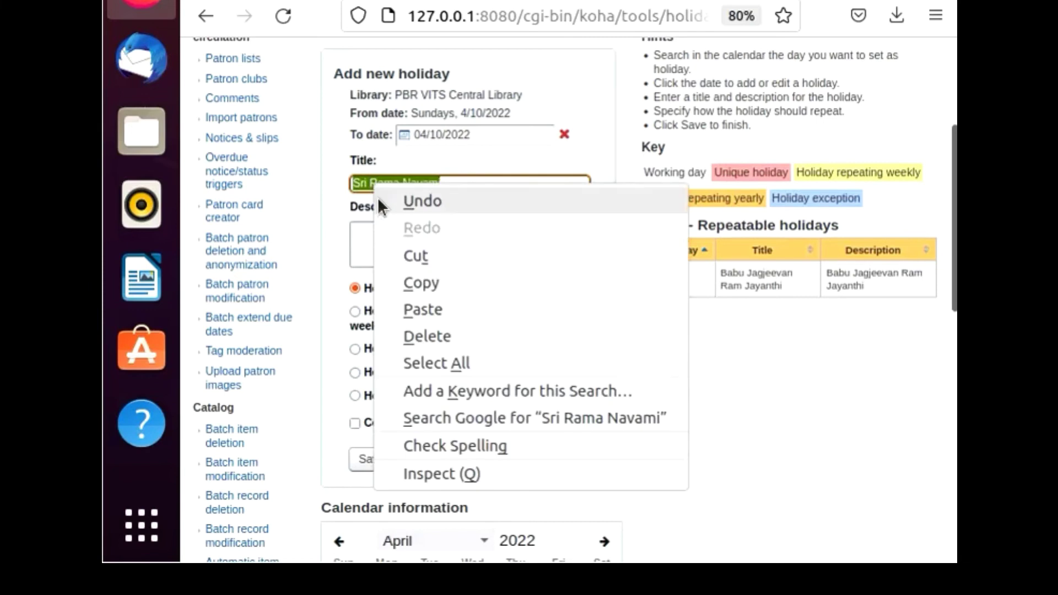
click(434, 281)
click(406, 245)
key(ctrl+v)
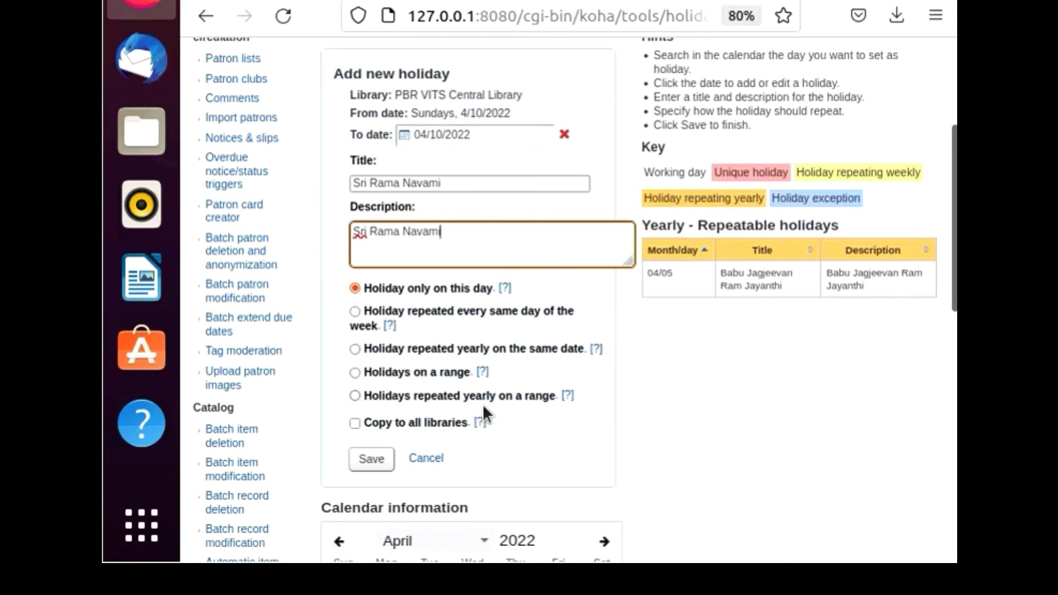
Step: Apply the April 10 holiday to all libraries, keeping it as a holiday only on this day, and save it
click(355, 424)
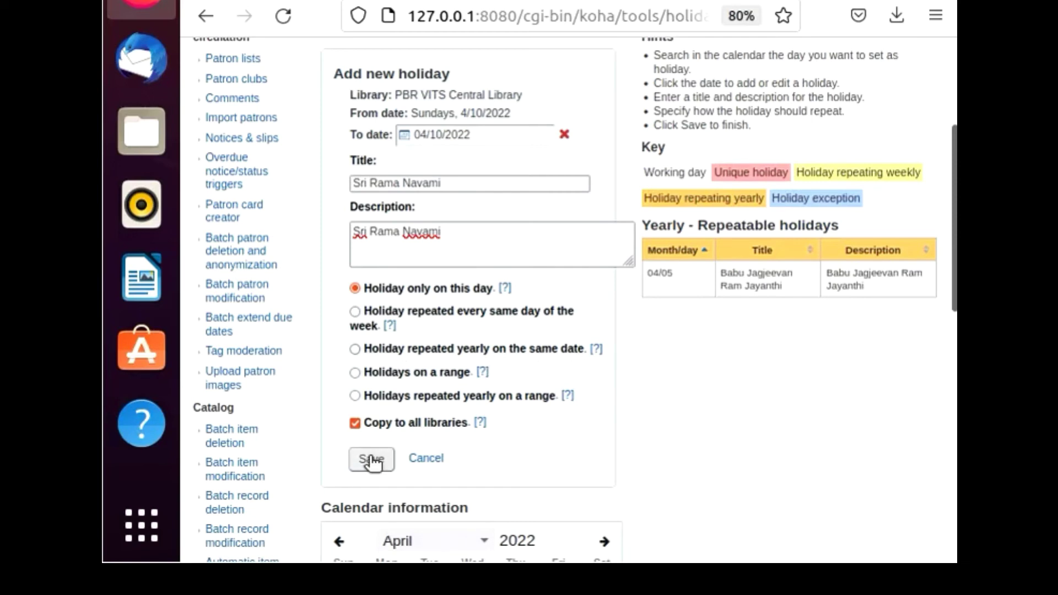
scroll(535, 452, down, 3)
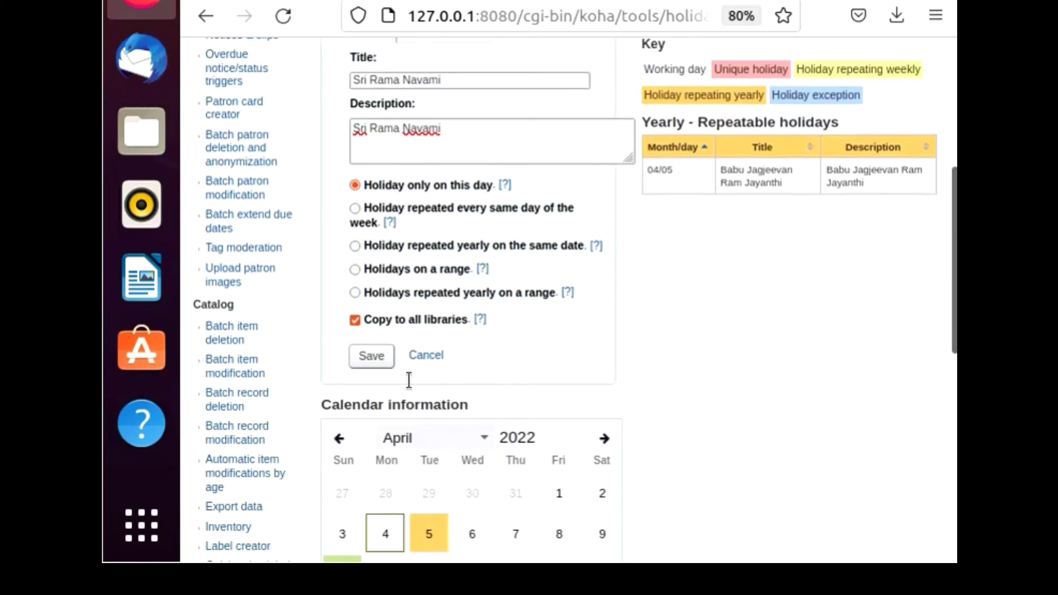
click(376, 358)
scroll(551, 358, down, 3)
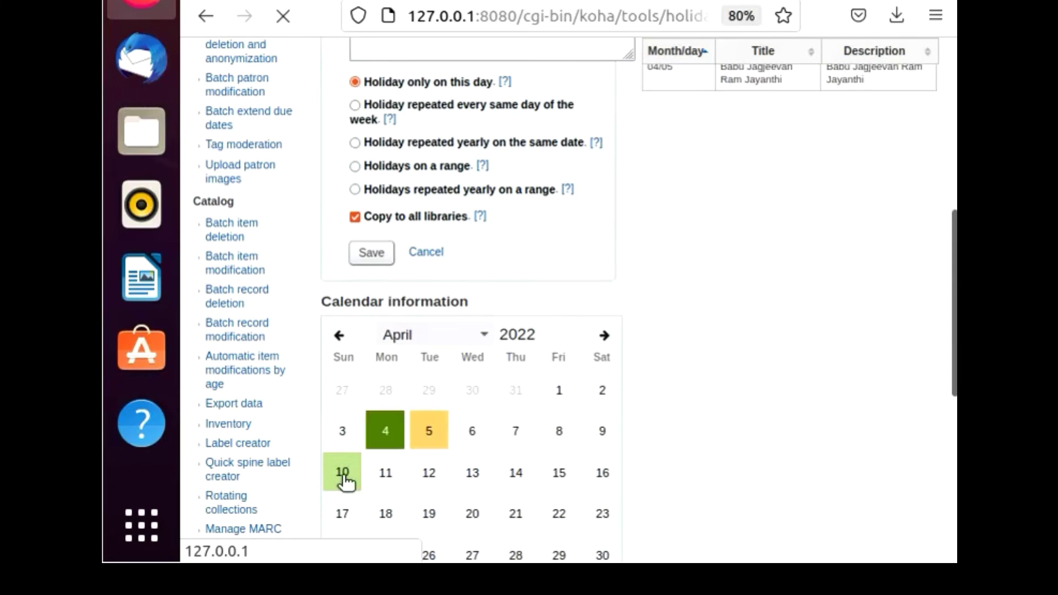
scroll(746, 311, up, 9)
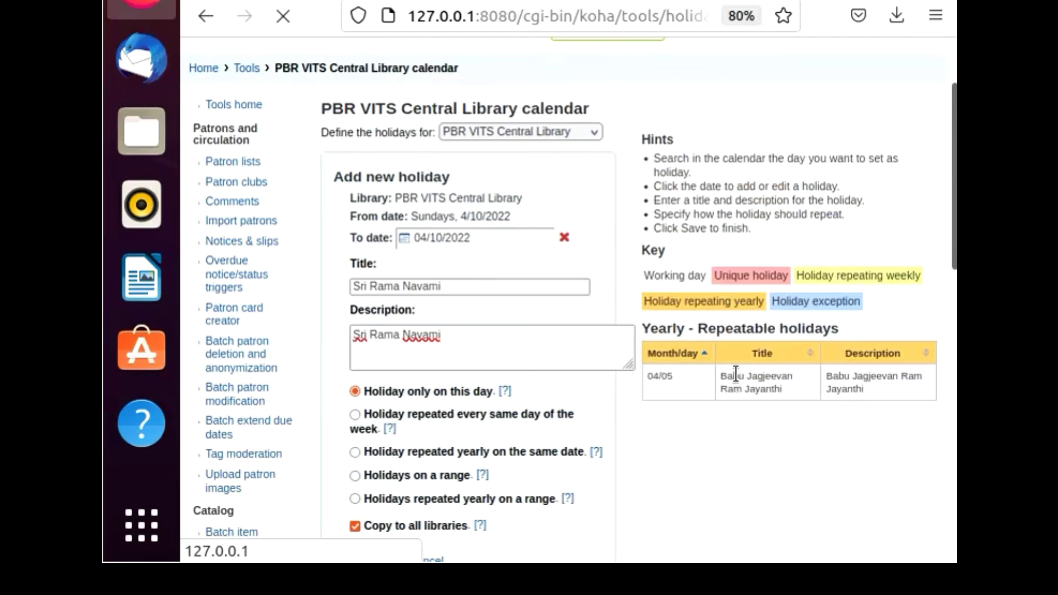
scroll(736, 374, down, 3)
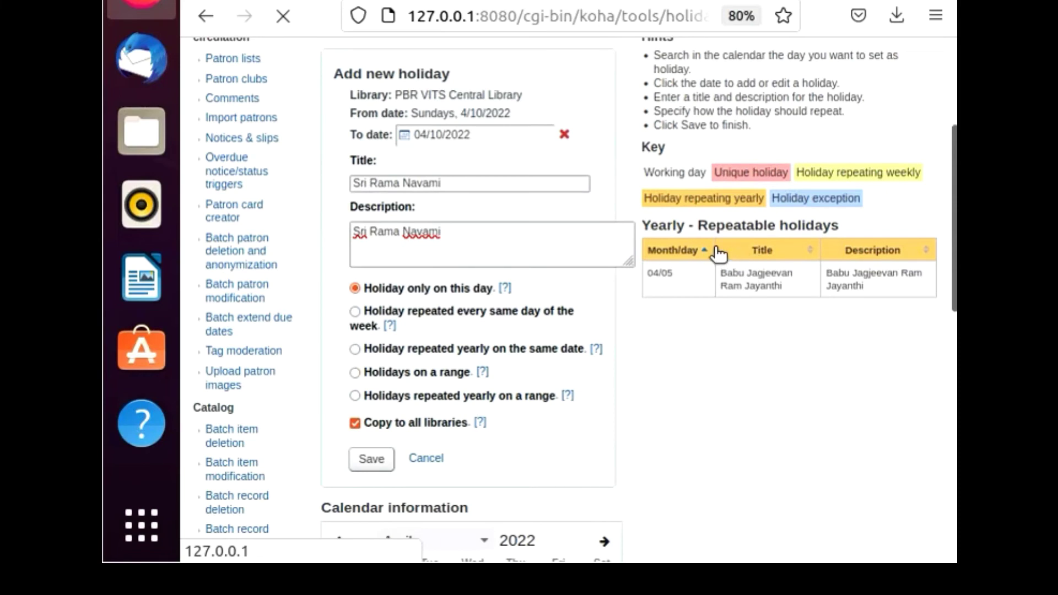
scroll(715, 237, down, 1)
scroll(715, 242, down, 5)
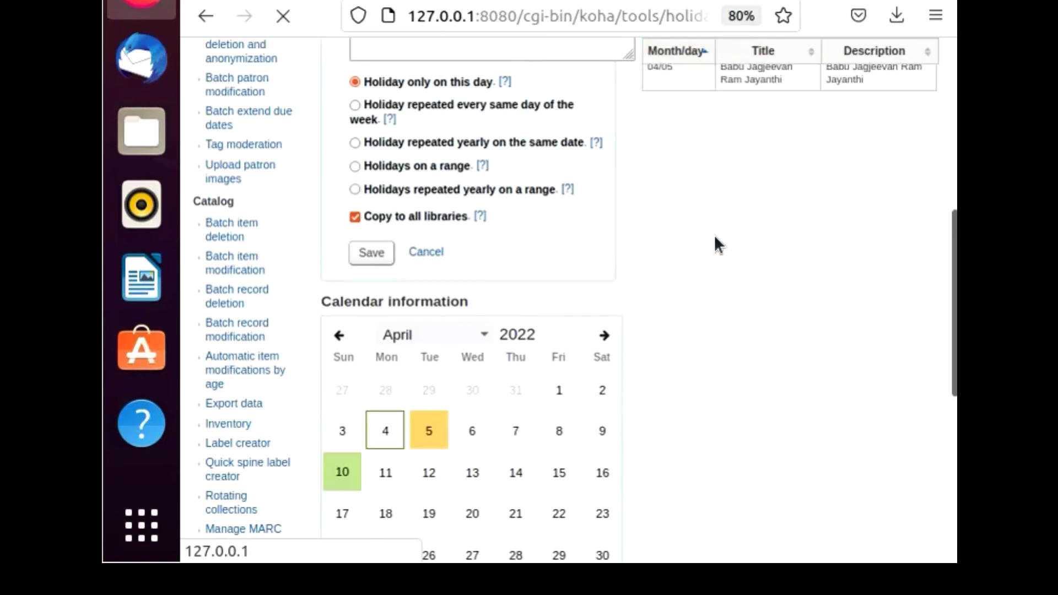
Step: Review the April 2022 calendar and check the entries in the yearly repeatable and unique holiday lists
scroll(714, 233, up, 3)
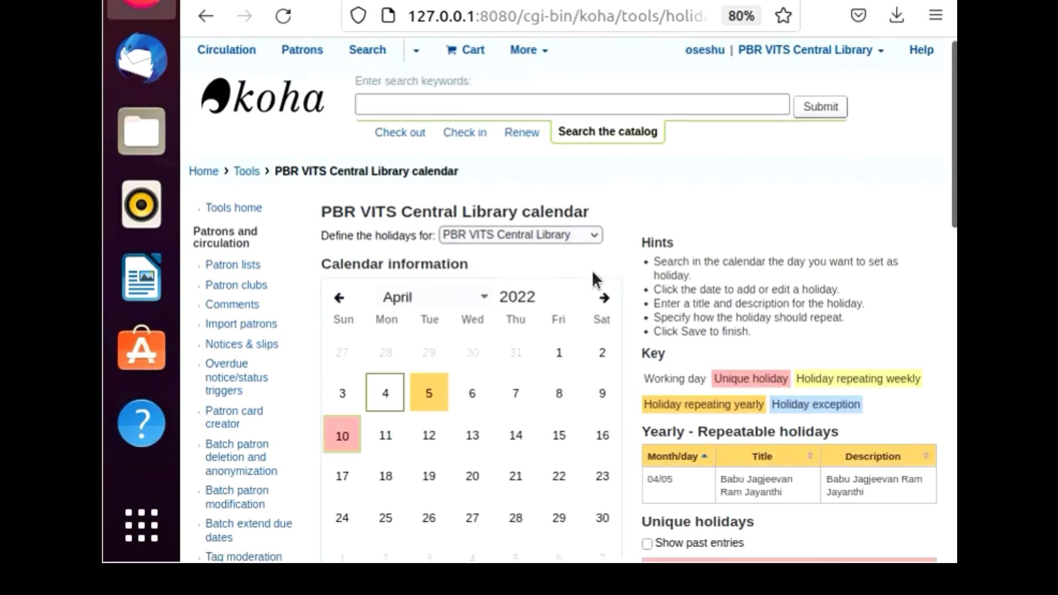
scroll(594, 276, down, 3)
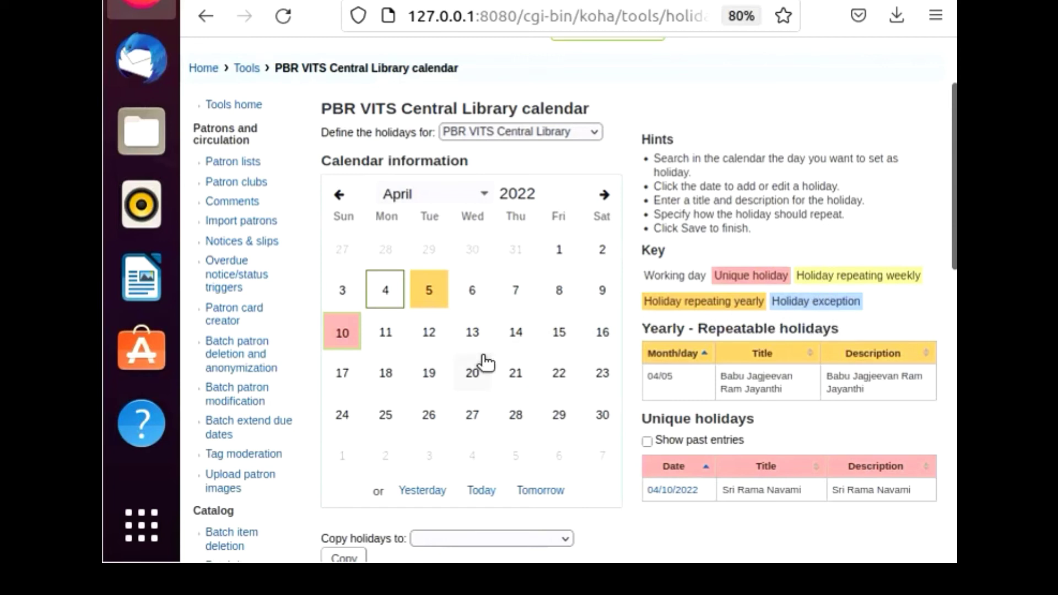
scroll(476, 352, down, 3)
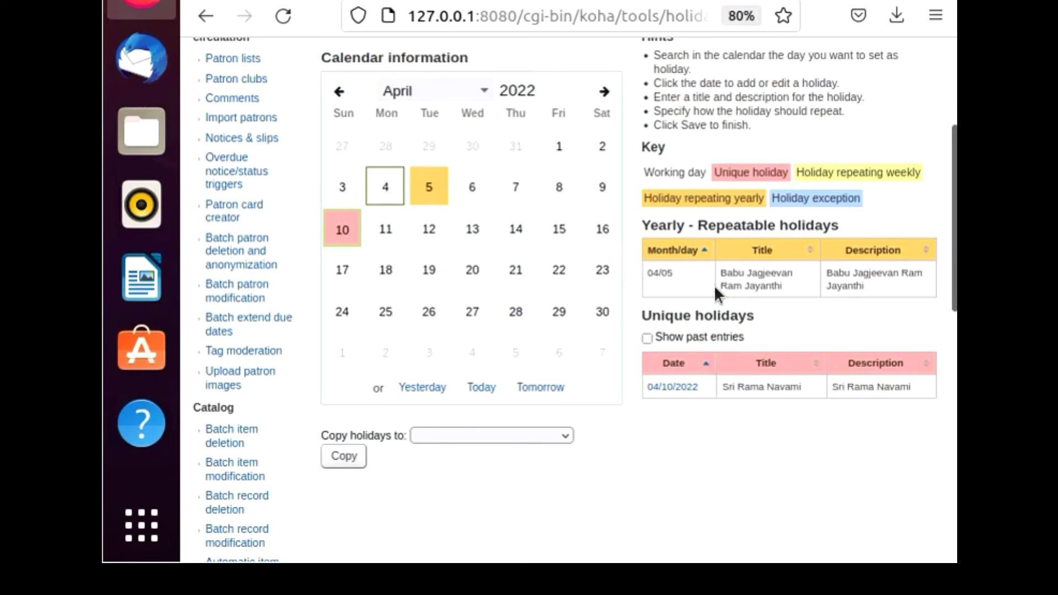
drag(727, 284, 916, 273)
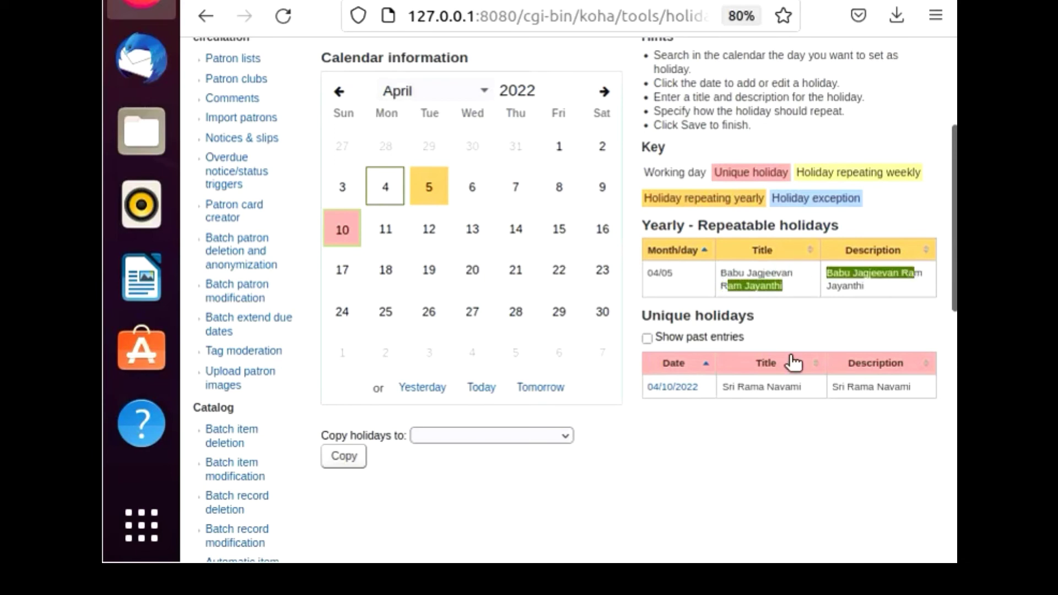
click(723, 396)
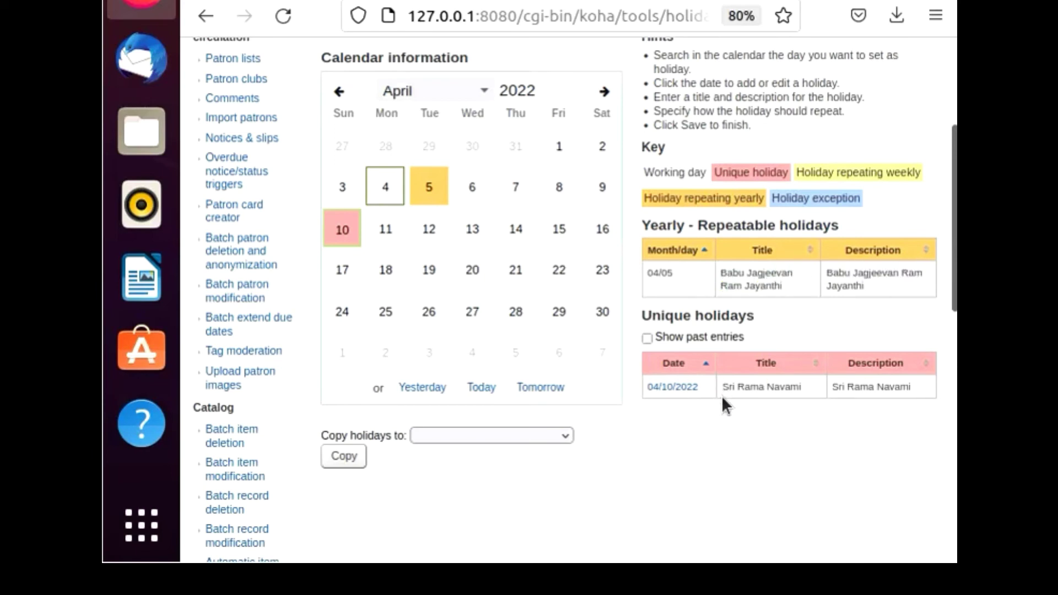
drag(832, 387, 912, 392)
click(706, 447)
scroll(700, 456, up, 4)
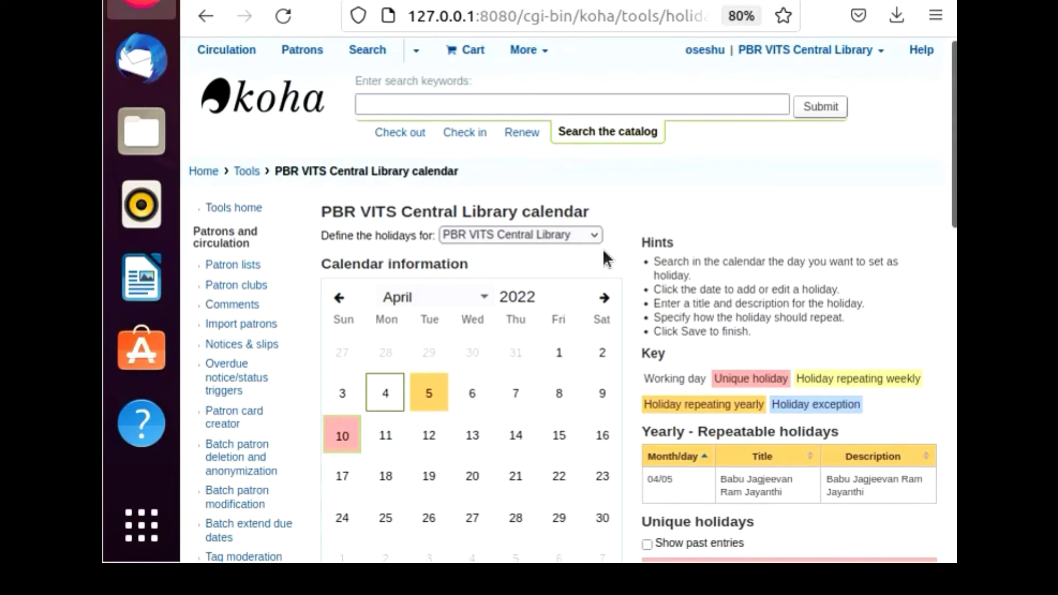
scroll(611, 272, down, 3)
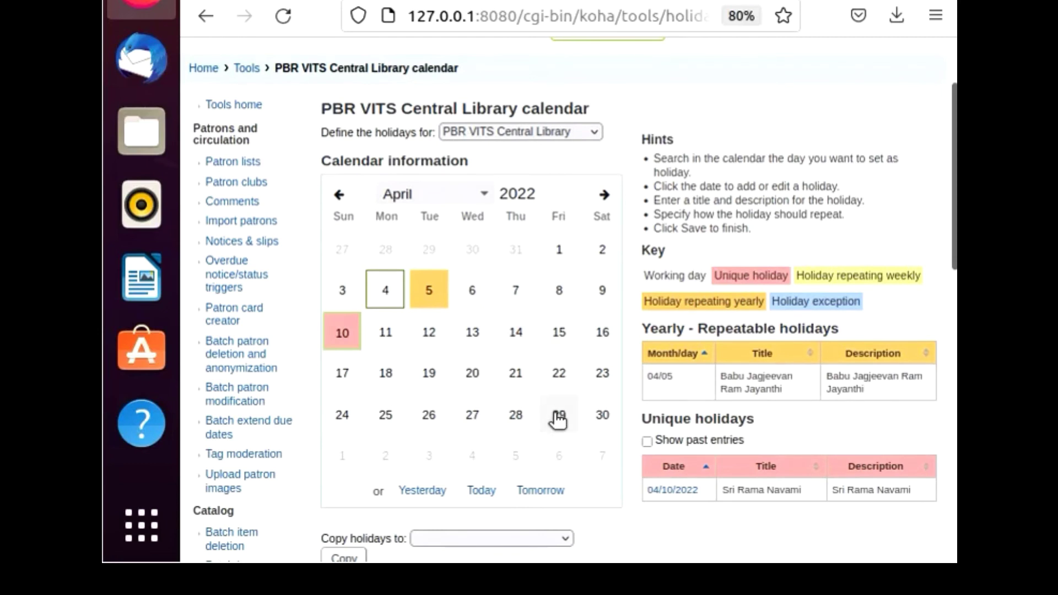
scroll(557, 417, down, 3)
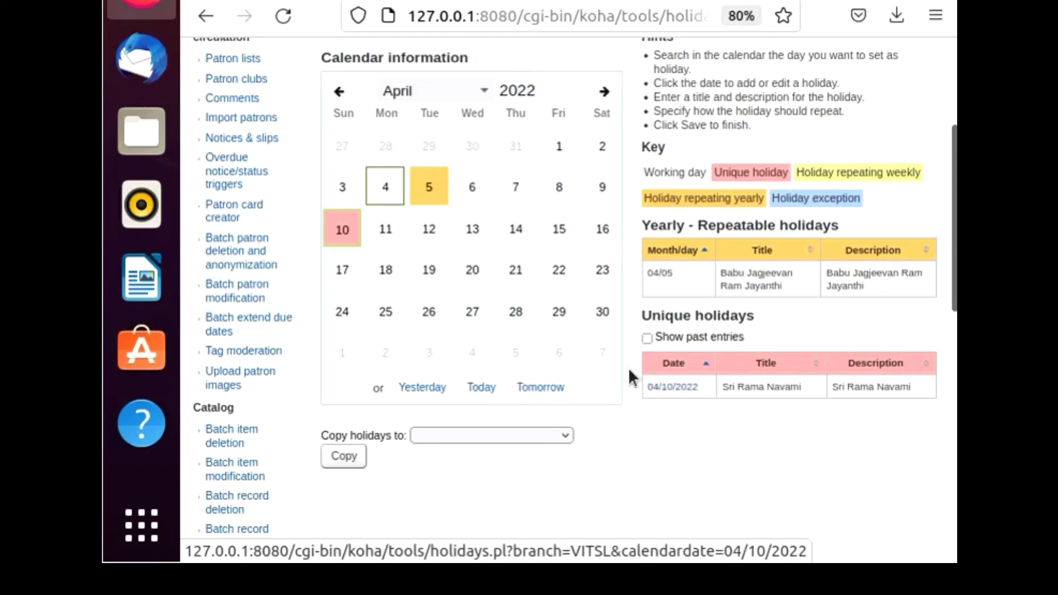
Step: Start a new holiday on Saturday, April 2, 2022 and title it "Week end"
scroll(542, 251, up, 2)
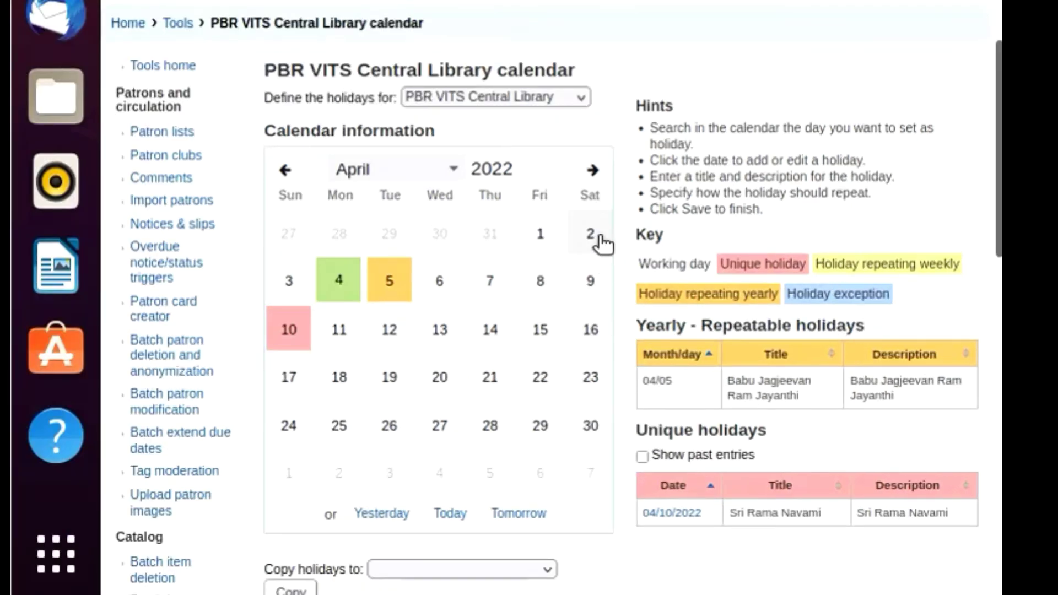
click(600, 241)
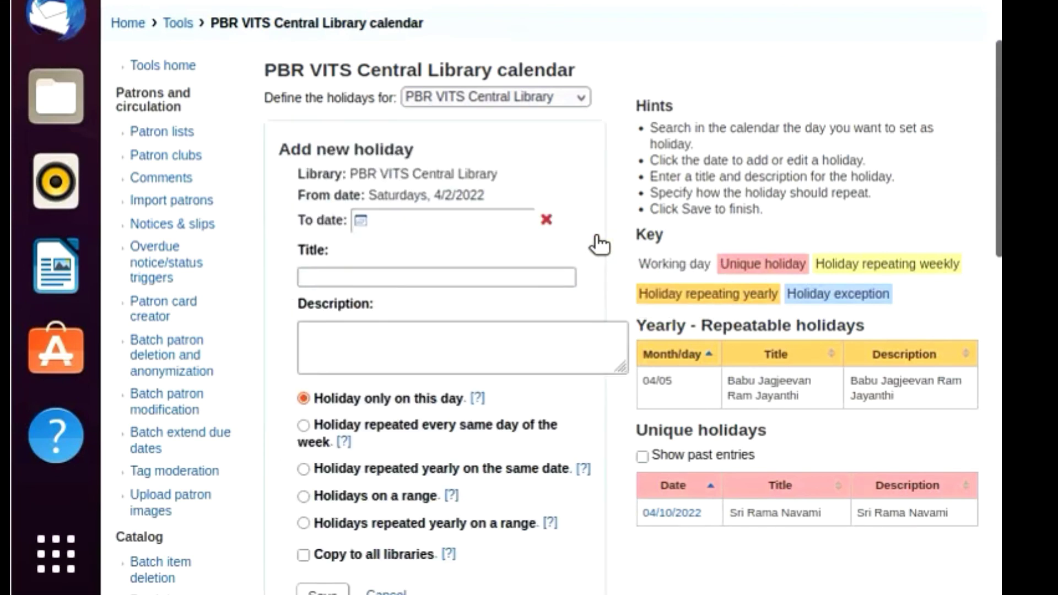
click(358, 275)
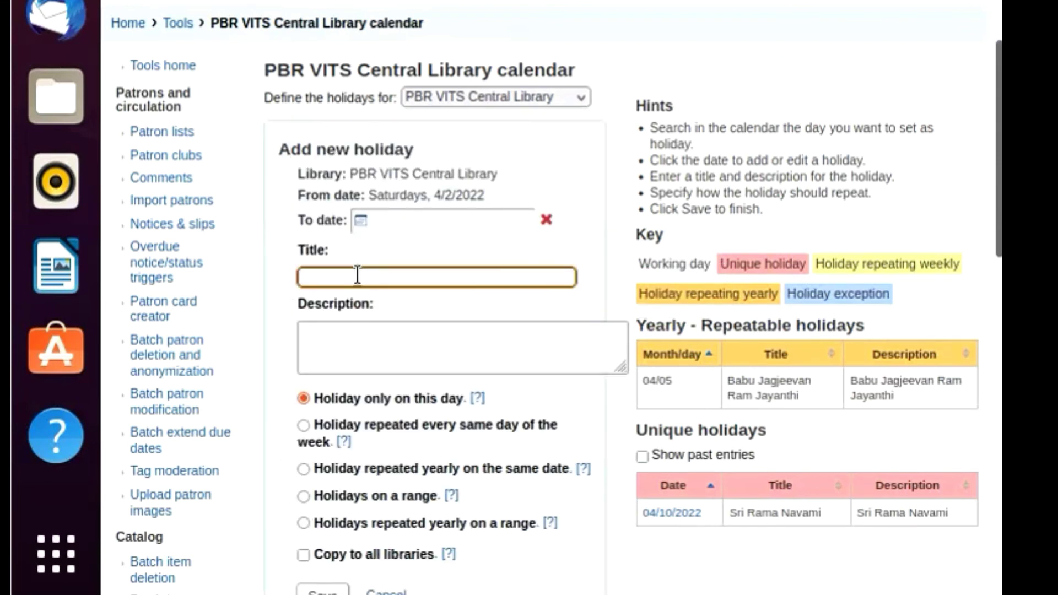
text(Week end)
Step: Enter "Week end" as the description of the April 2 holiday
click(330, 341)
text(Wee)
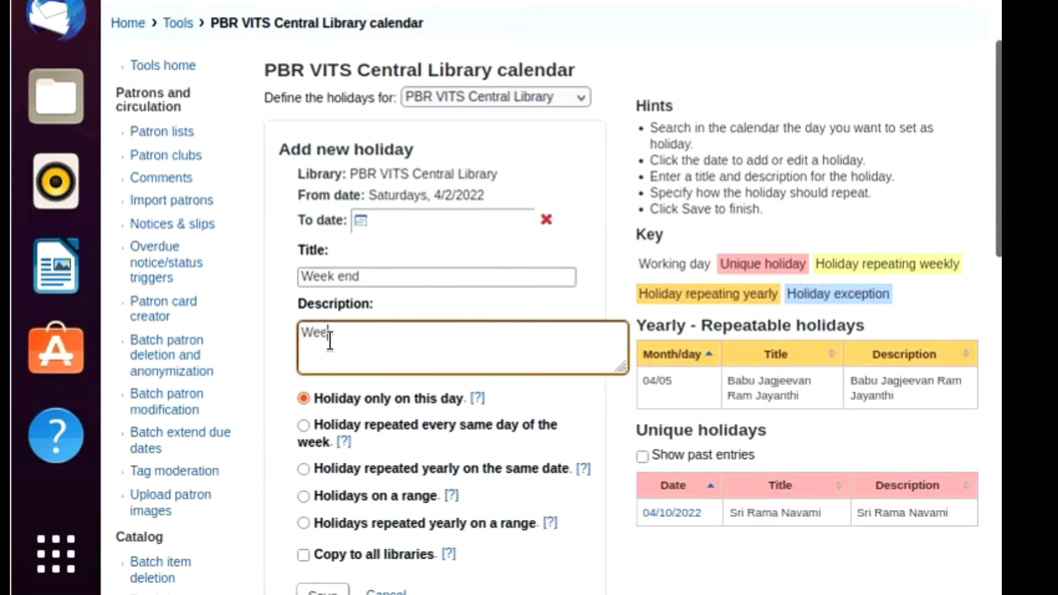
text(k )
text(Eng)
key(BackSpace)
key(BackSpace)
key(BackSpace)
text(end)
Step: Make the April 2 holiday repeat every same day of the week and save it
click(303, 425)
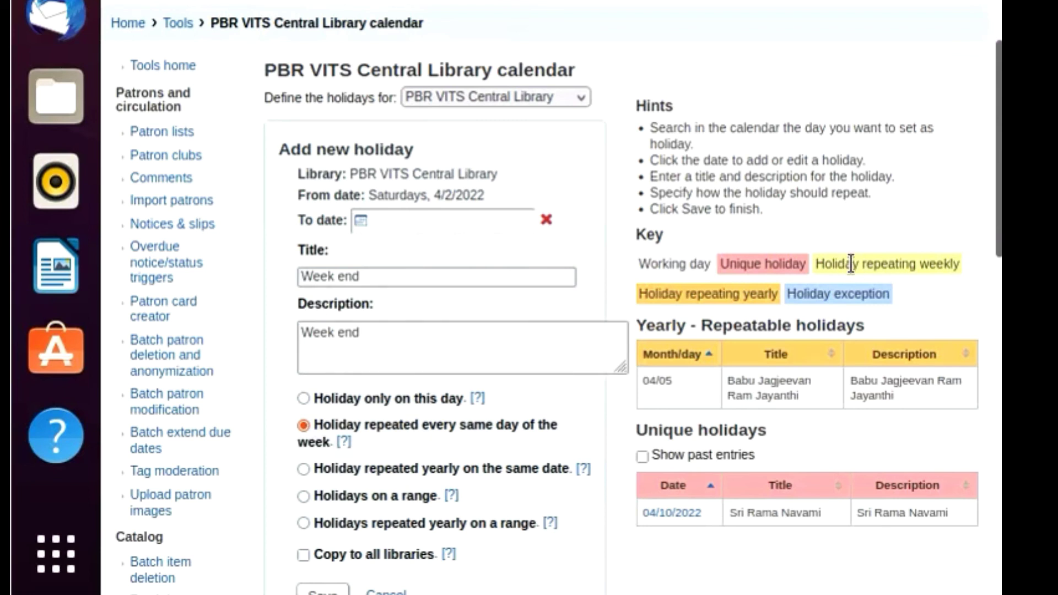
drag(822, 264, 970, 268)
scroll(487, 337, down, 3)
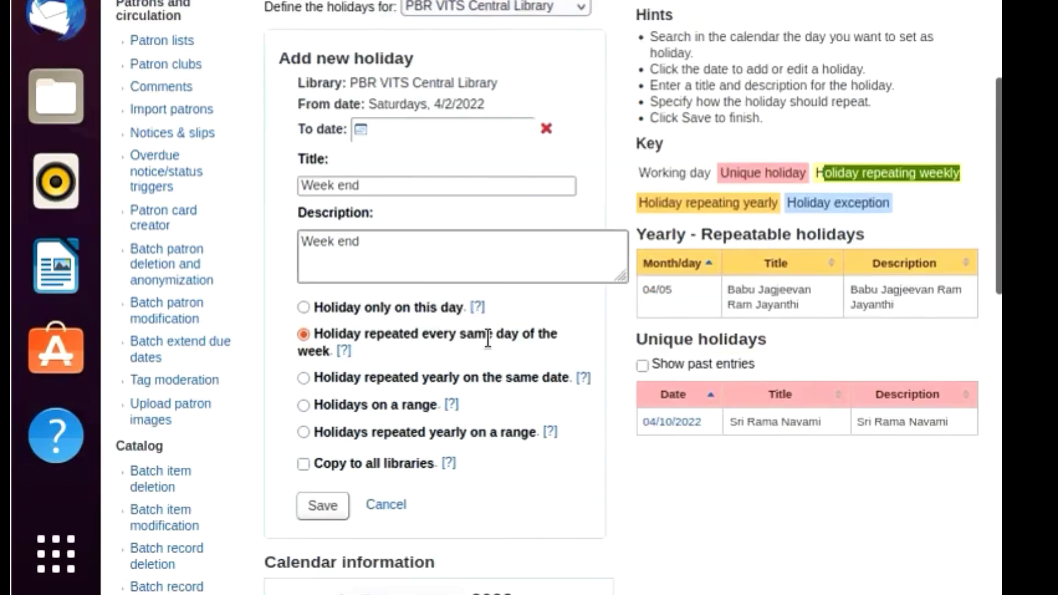
click(326, 477)
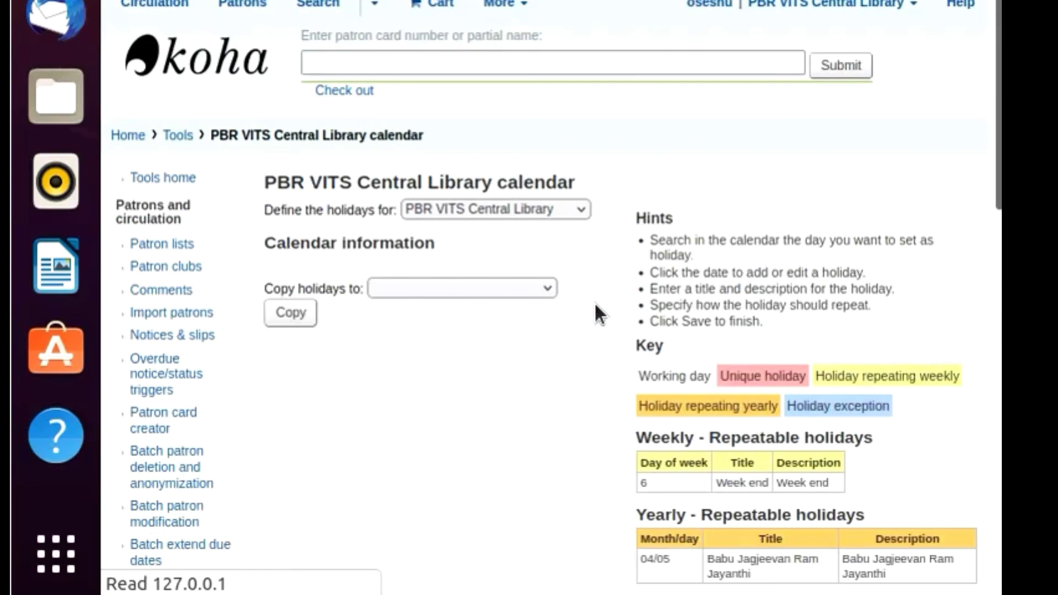
Step: Examine the calendar and the weekly repeatable, yearly repeatable and unique holiday lists
scroll(594, 302, down, 3)
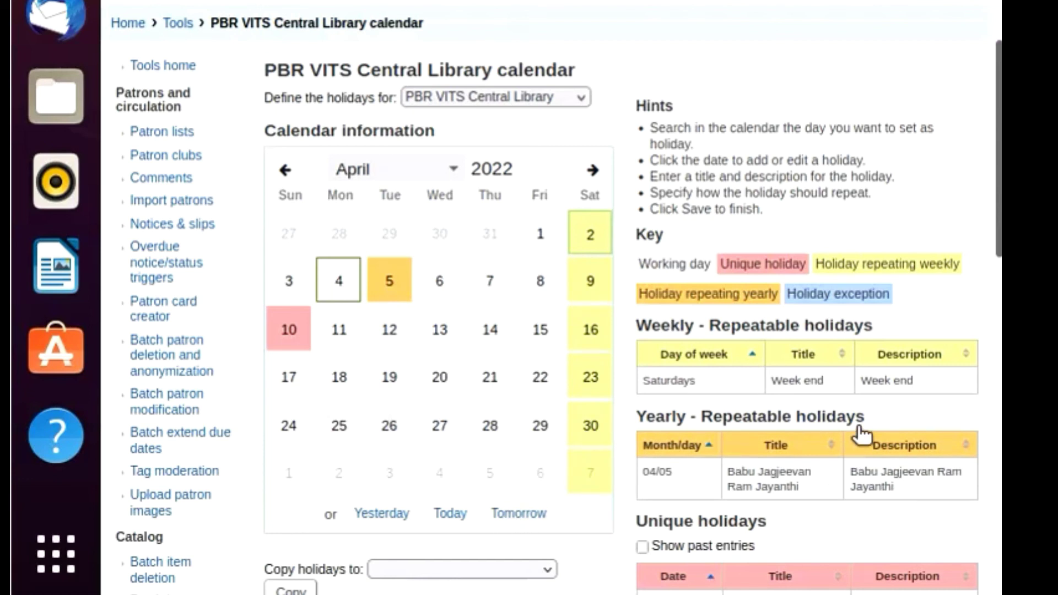
scroll(854, 433, down, 3)
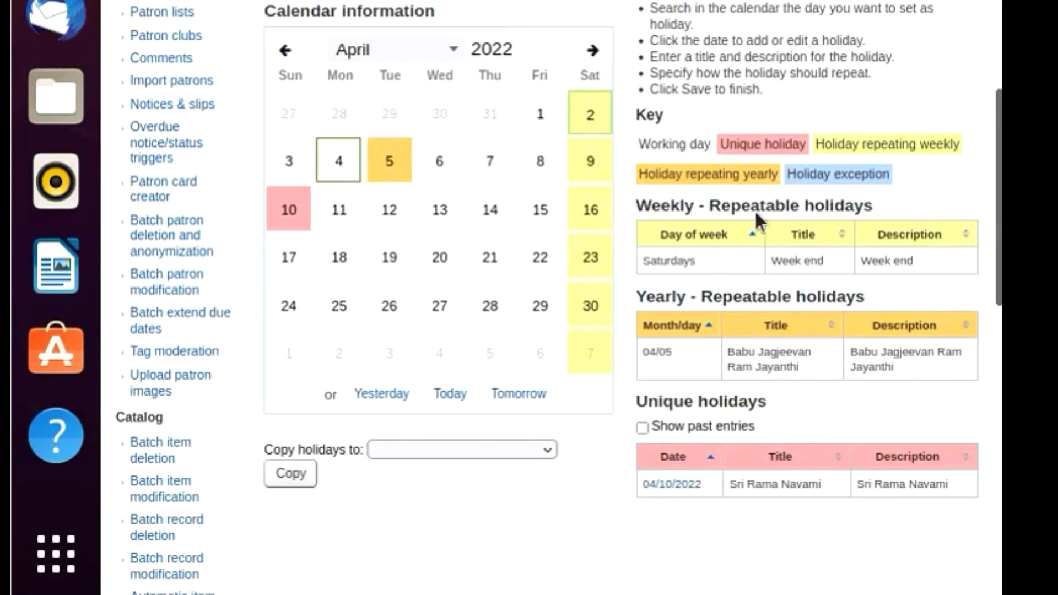
drag(639, 205, 861, 206)
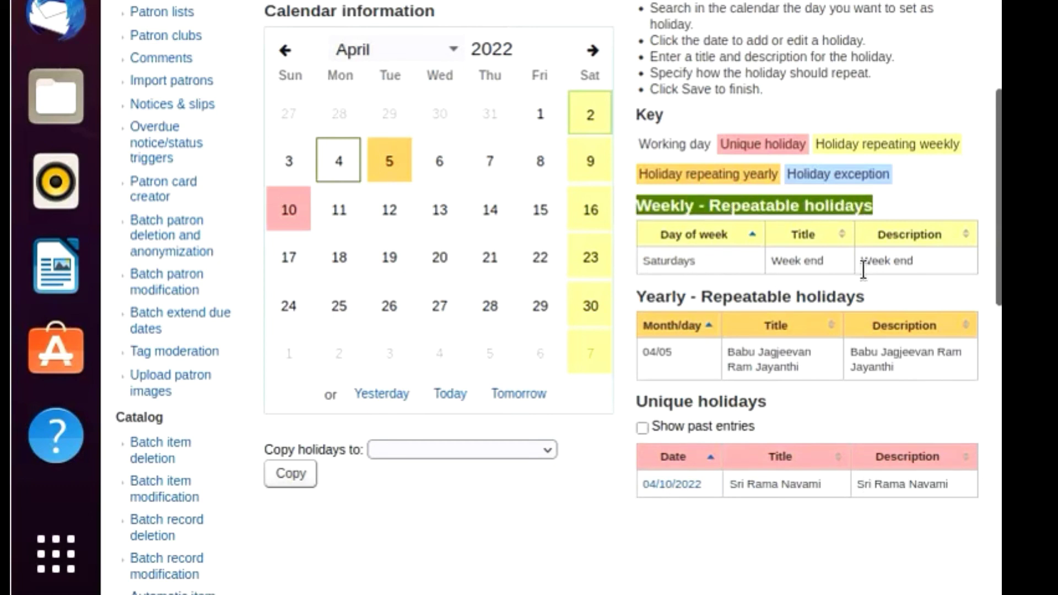
drag(639, 299, 865, 296)
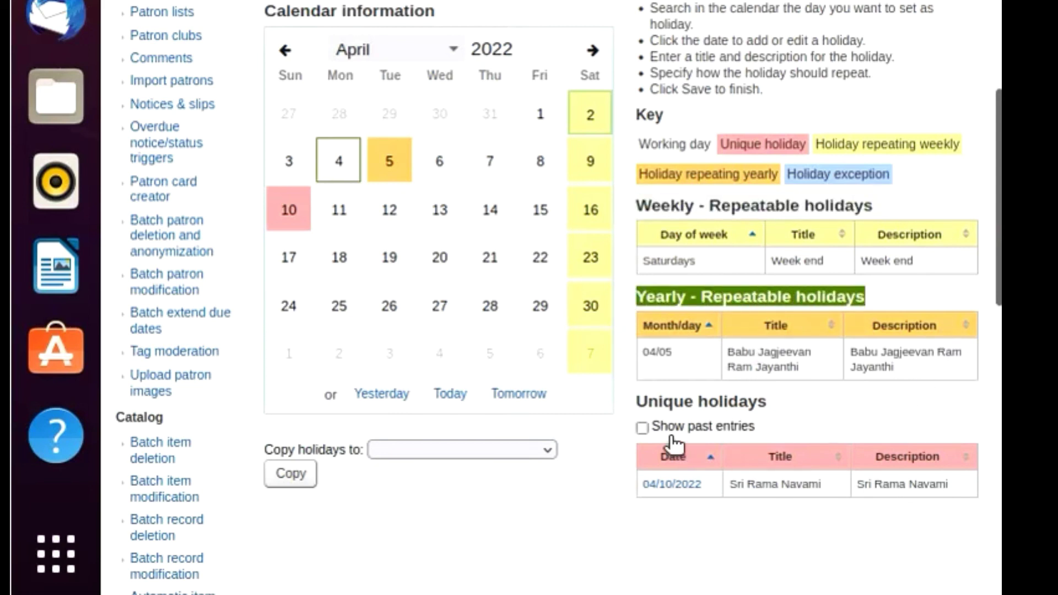
drag(634, 395, 794, 402)
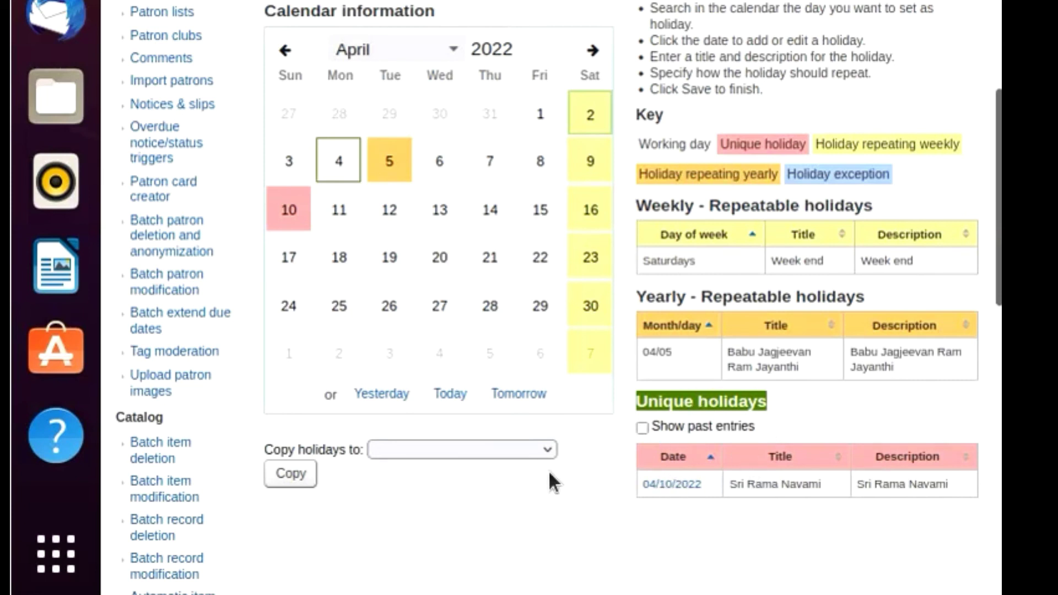
scroll(548, 471, up, 3)
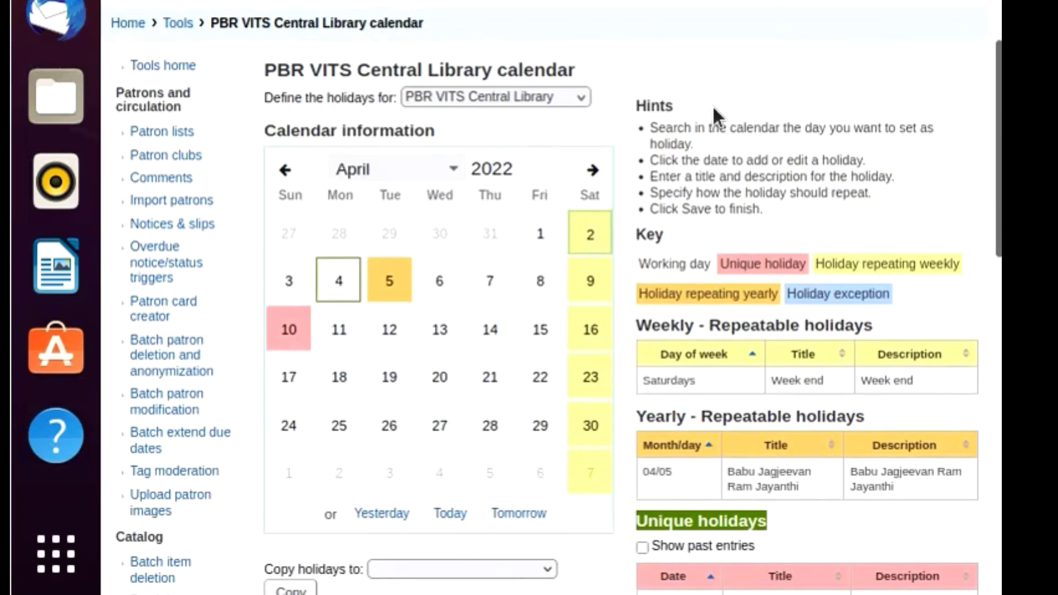